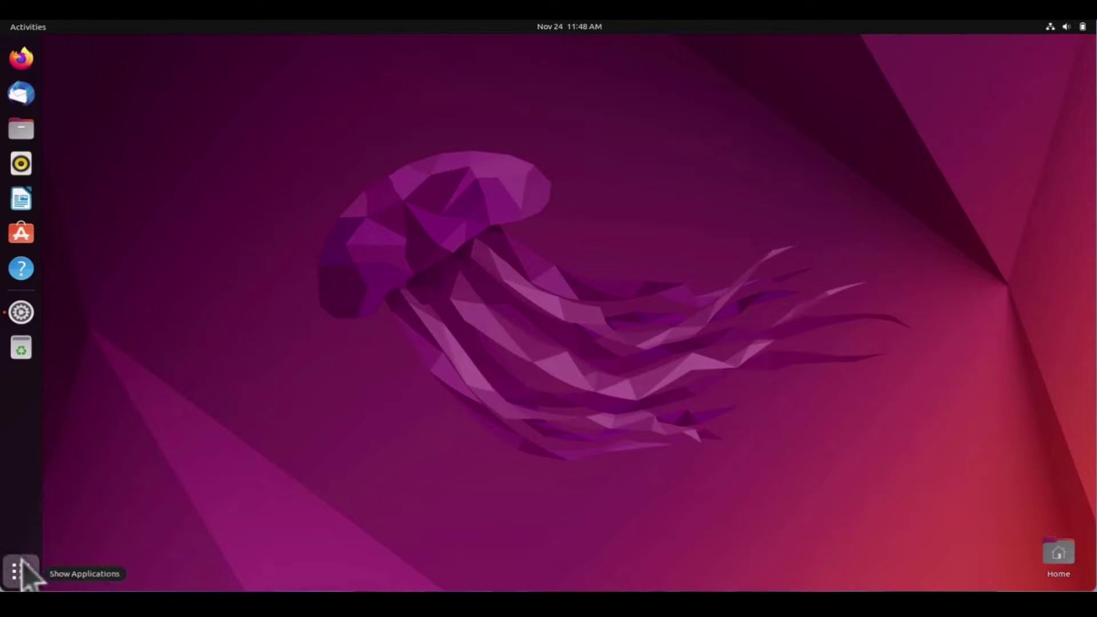
Launch Terminal by searching 'ter' in the Show Applications grid
{"action": "left_click", "coordinate": [22, 572]}
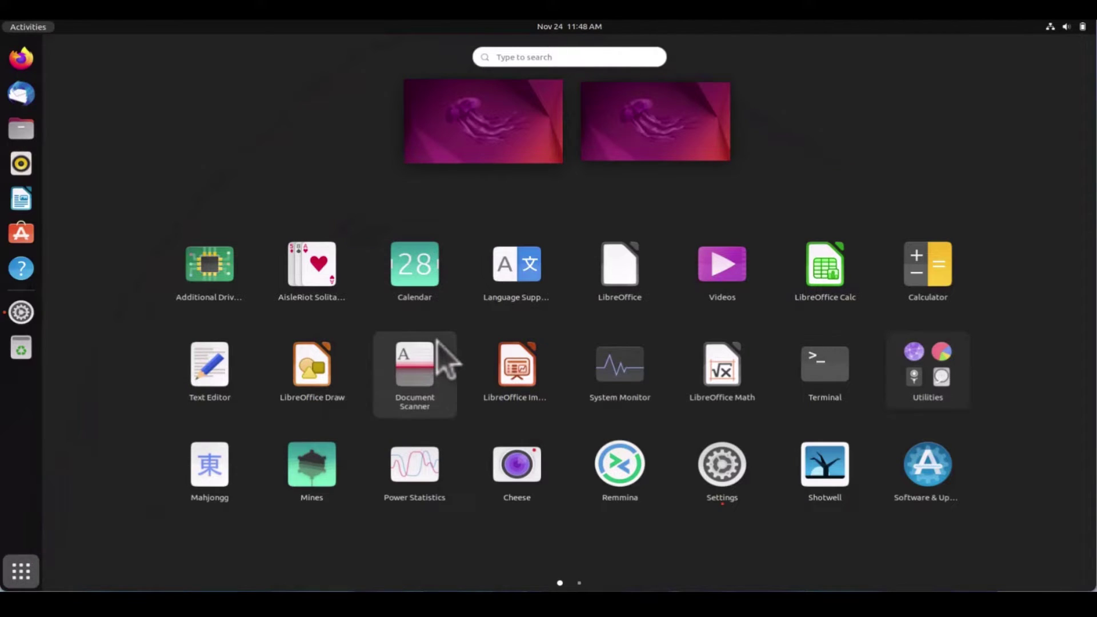
{"action": "type", "text": "ter"}
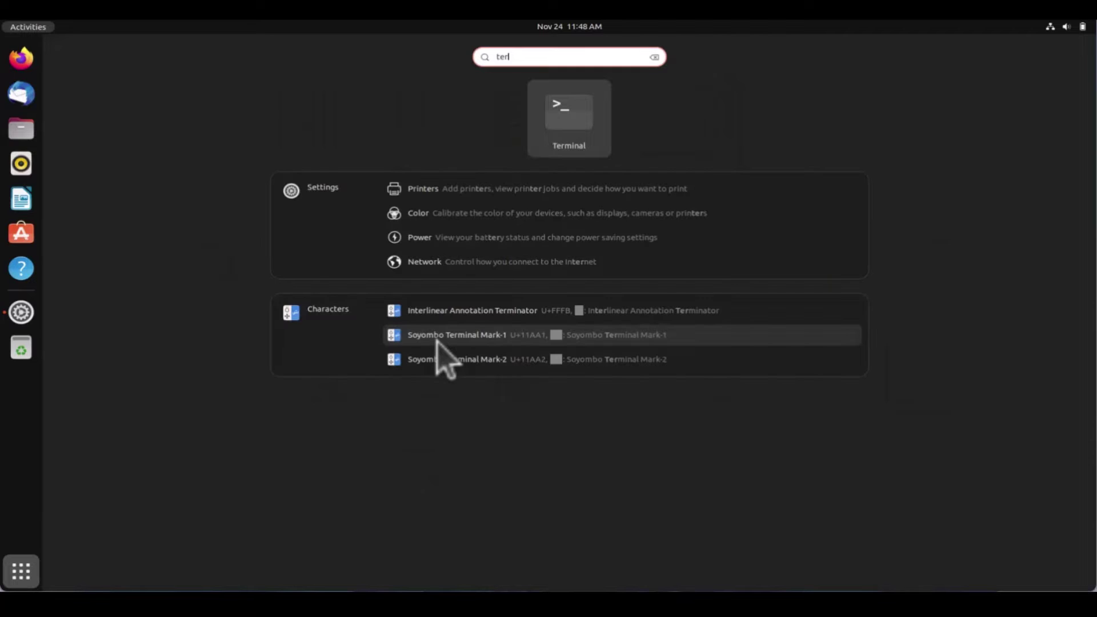
{"action": "key", "text": "Return"}
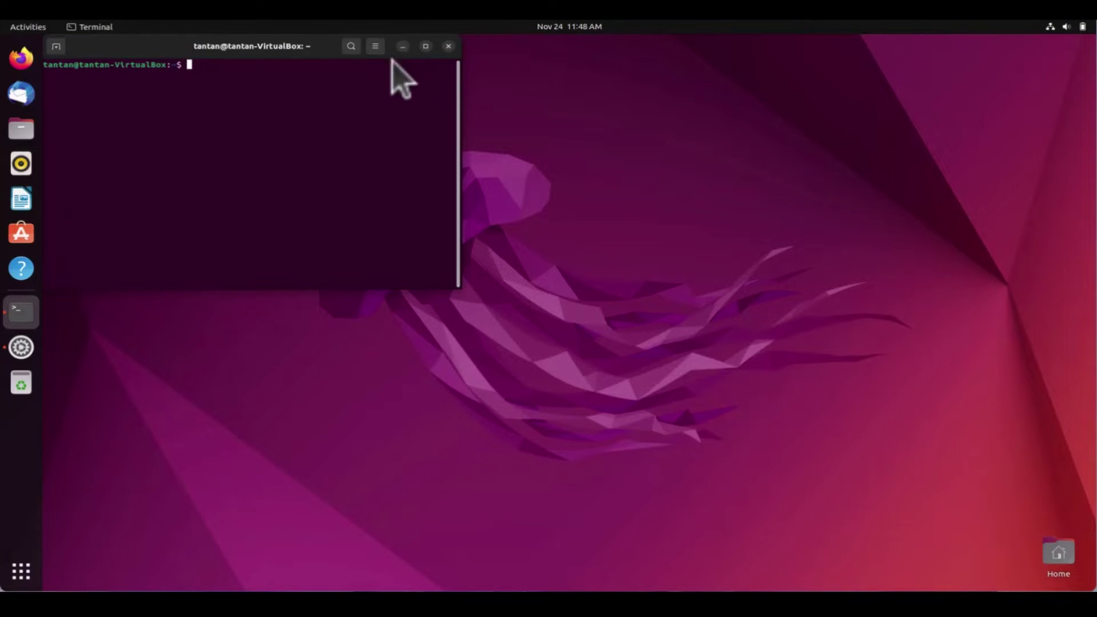
Enlarge the terminal text with two zoom-in steps from the menu
{"action": "left_click", "coordinate": [376, 47]}
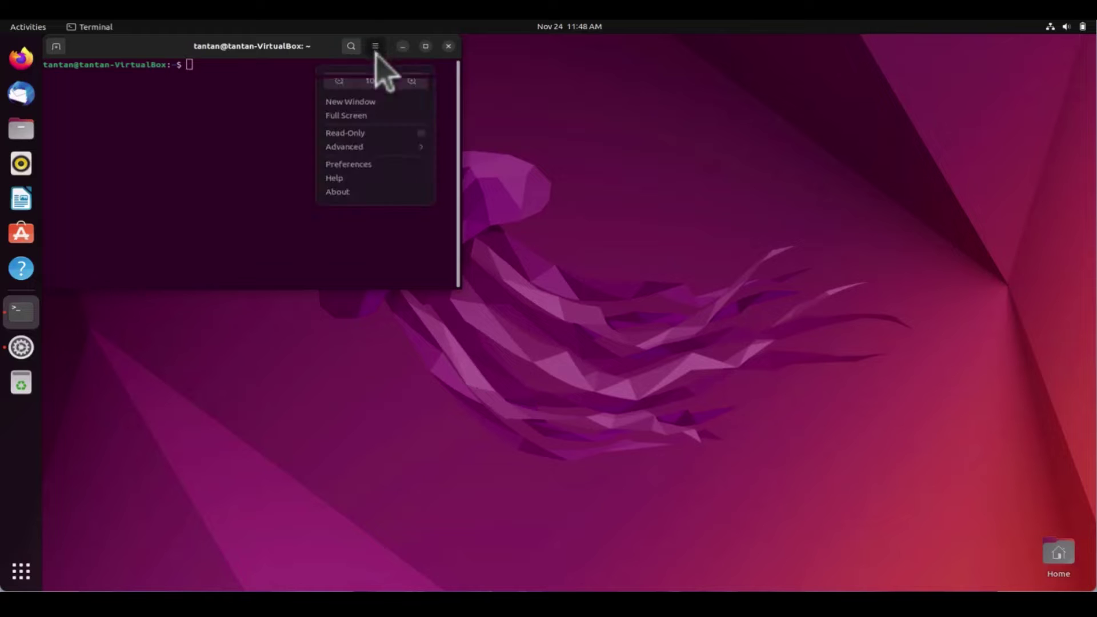
{"action": "left_click", "coordinate": [412, 81]}
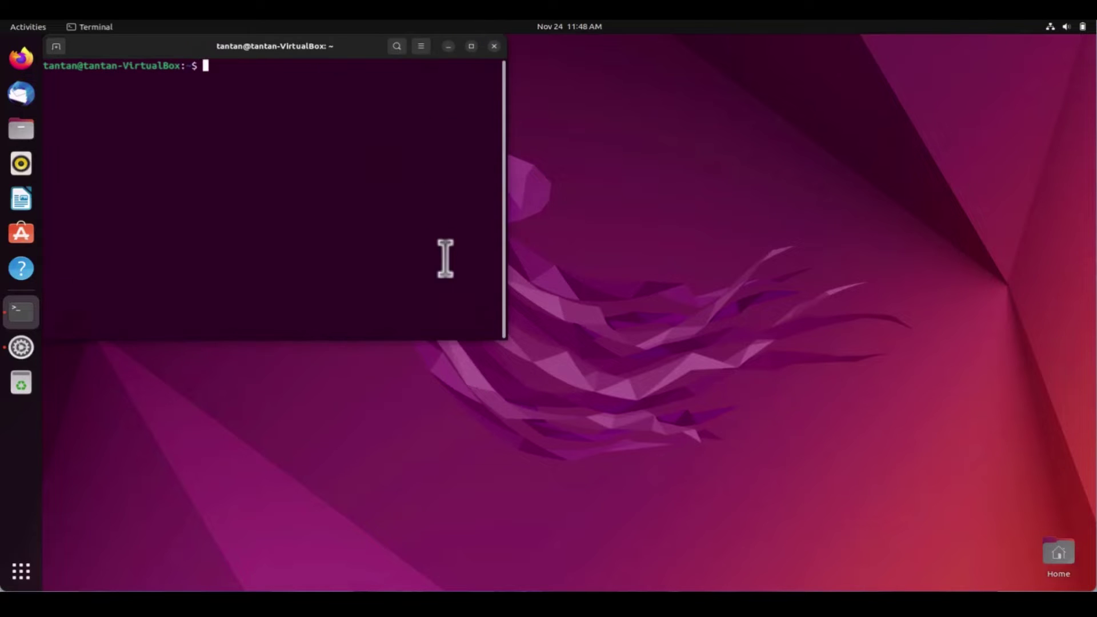
{"action": "left_click", "coordinate": [421, 46]}
{"action": "left_click", "coordinate": [458, 81]}
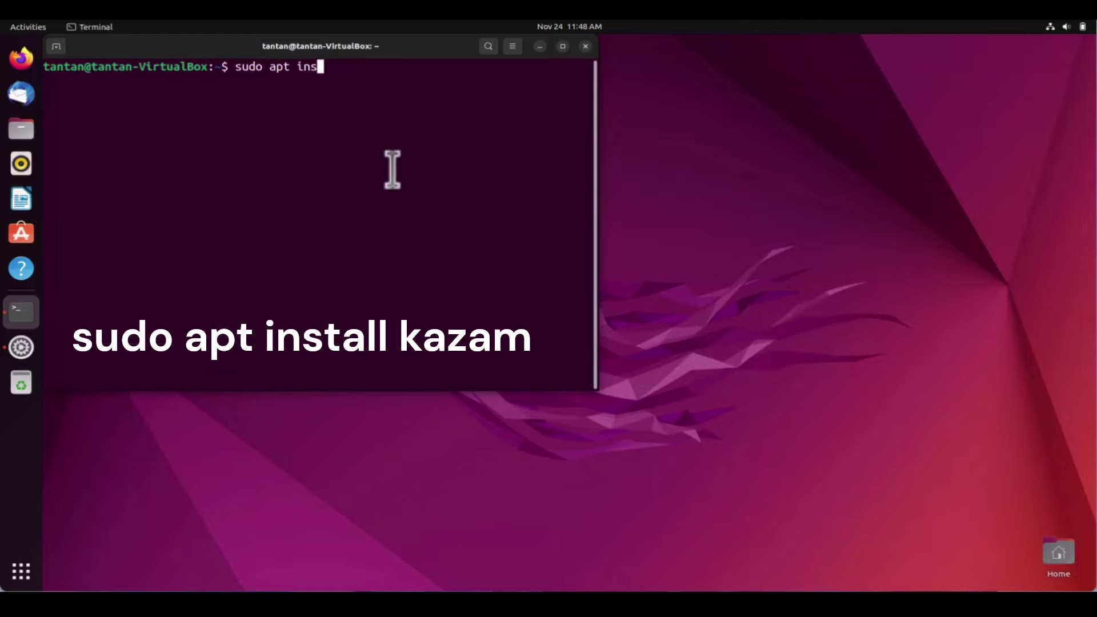
{"action": "type", "text": "ll kazam"}
Install kazam with sudo apt install kazam, entering the password and answering Y
{"action": "key", "text": "Return"}
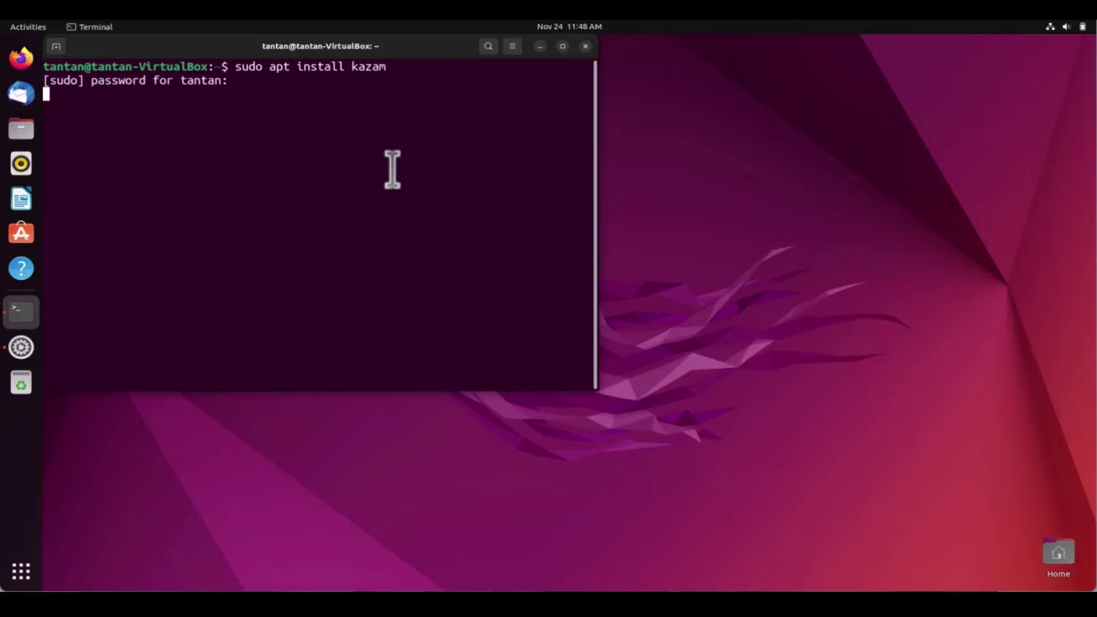
{"action": "key", "text": "Return"}
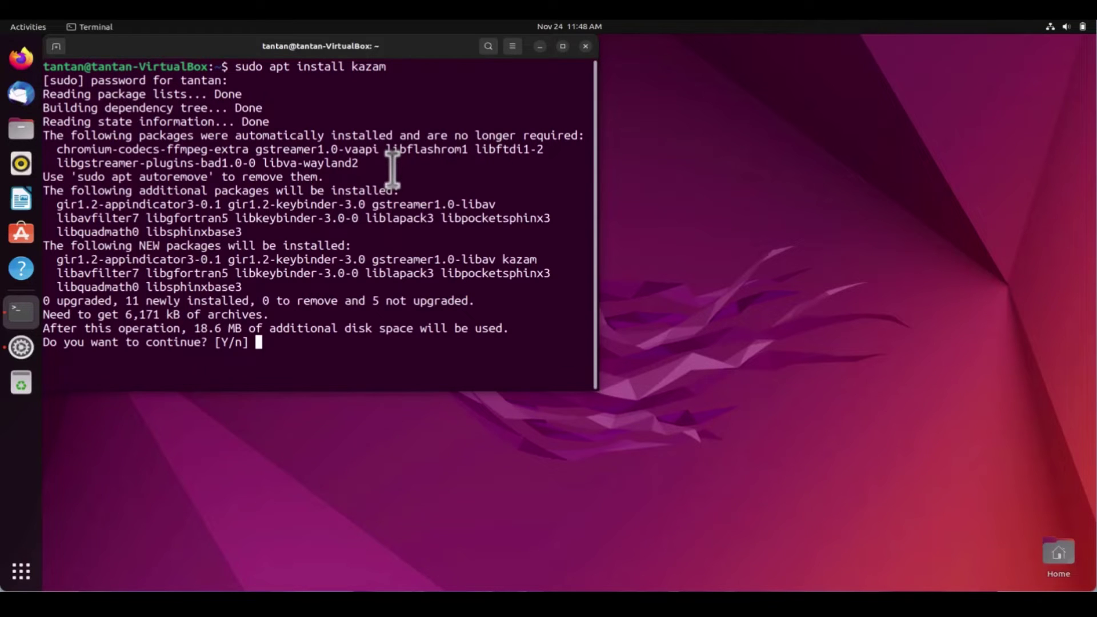
{"action": "key", "text": "Return"}
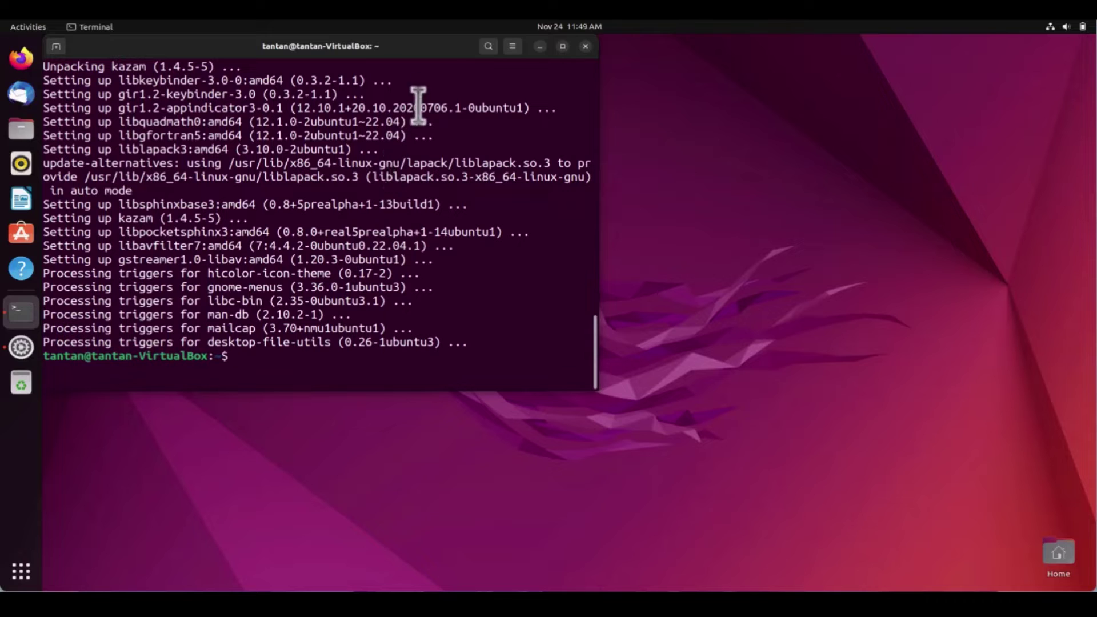
Minimize Terminal and start Kazam from the second page of the application grid
{"action": "left_click", "coordinate": [539, 46]}
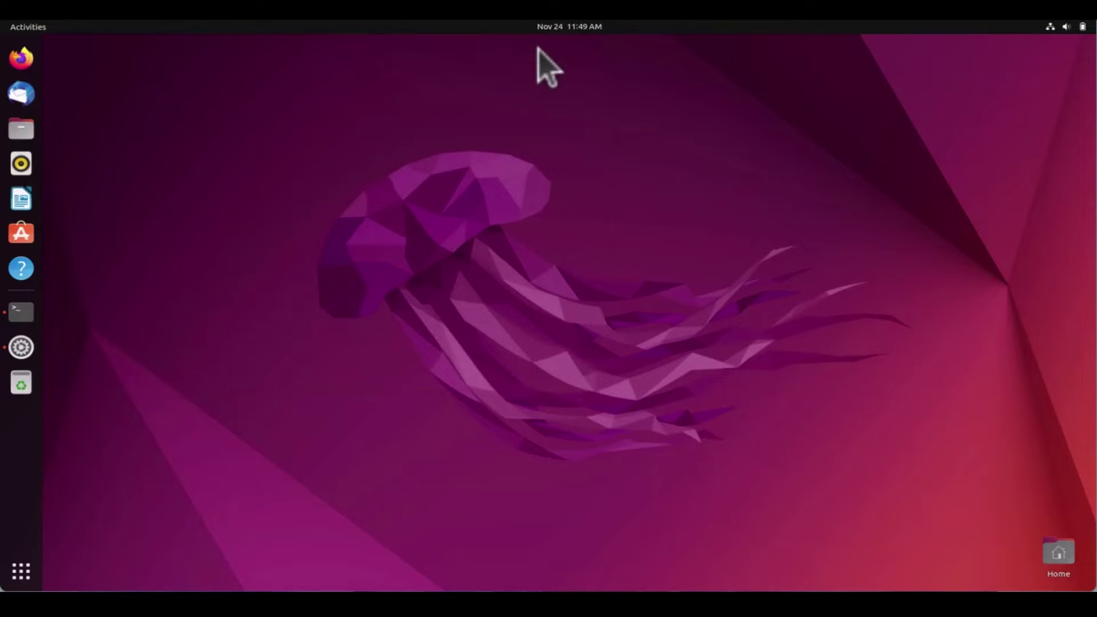
{"action": "left_click", "coordinate": [22, 570]}
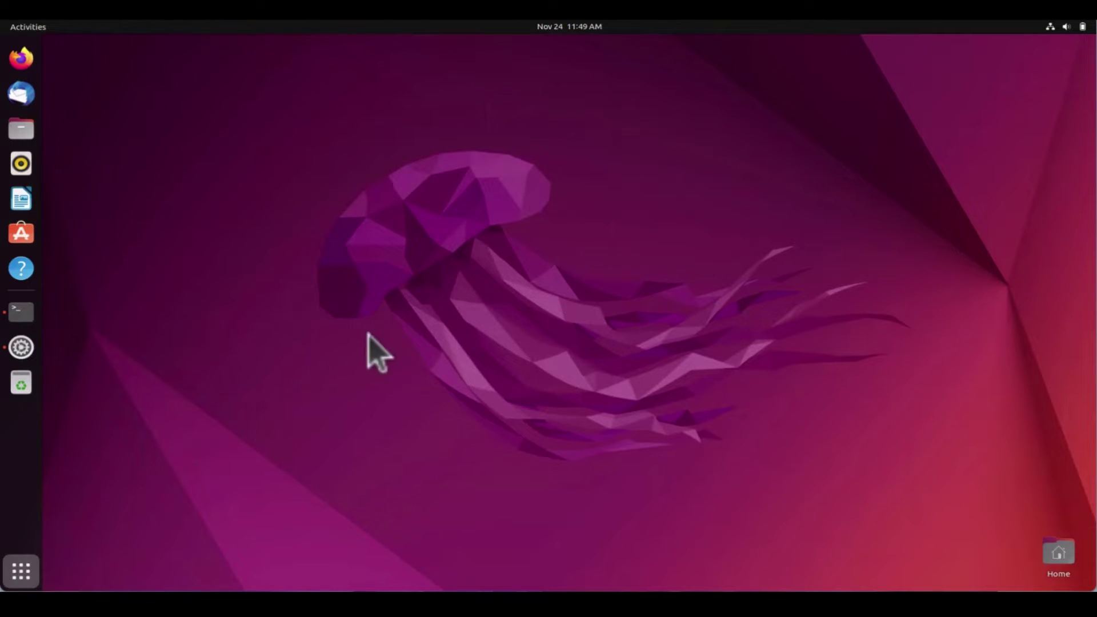
{"action": "scroll", "coordinate": [733, 368], "scroll_direction": "down", "scroll_amount": 1}
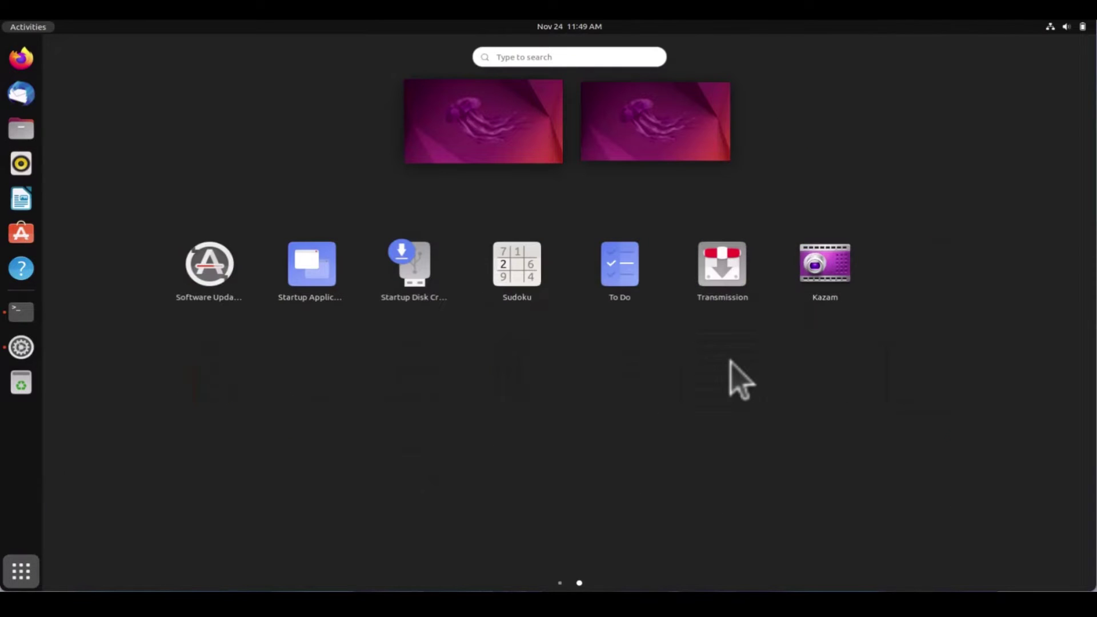
{"action": "left_click", "coordinate": [825, 266]}
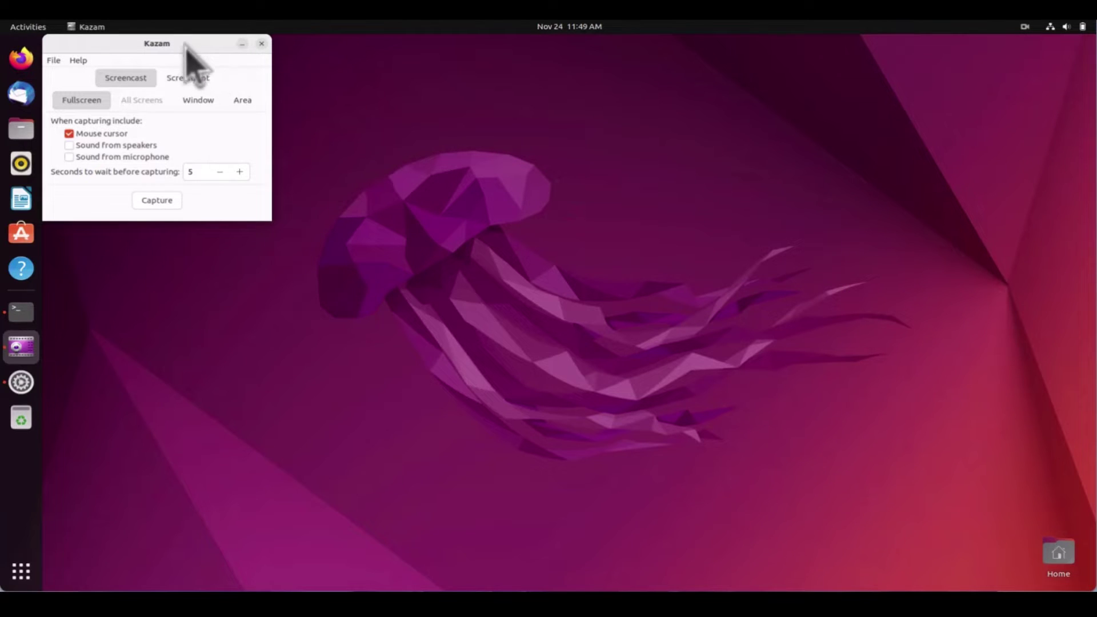
Move the Kazam window and set up a fullscreen screencast with a 5-second delay
{"action": "left_click_drag", "start_coordinate": [185, 44], "coordinate": [241, 91]}
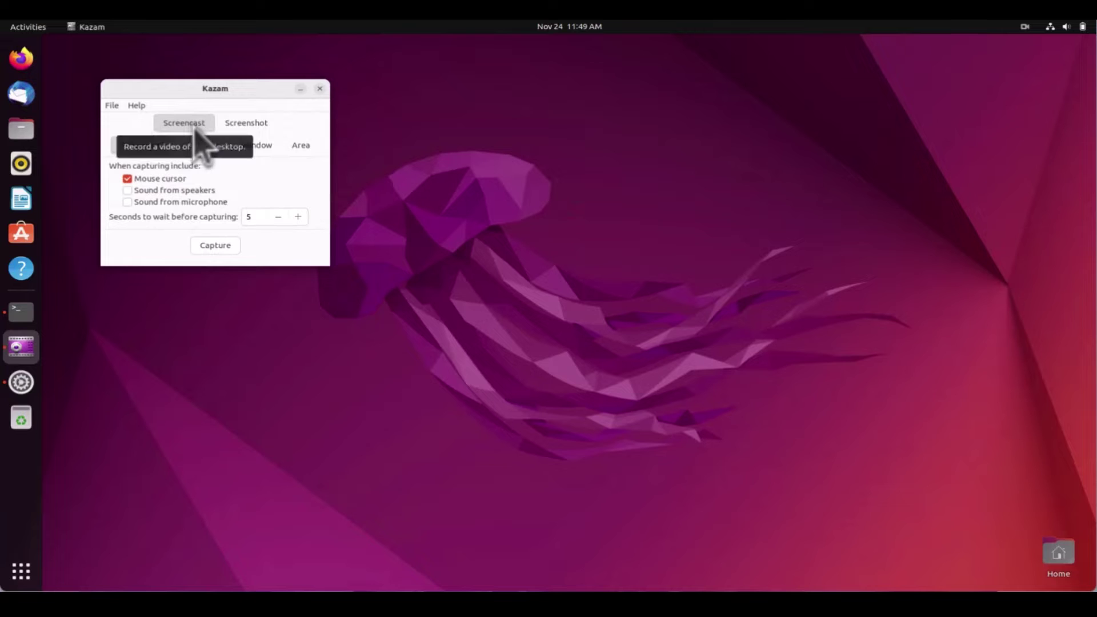
{"action": "left_click", "coordinate": [258, 122]}
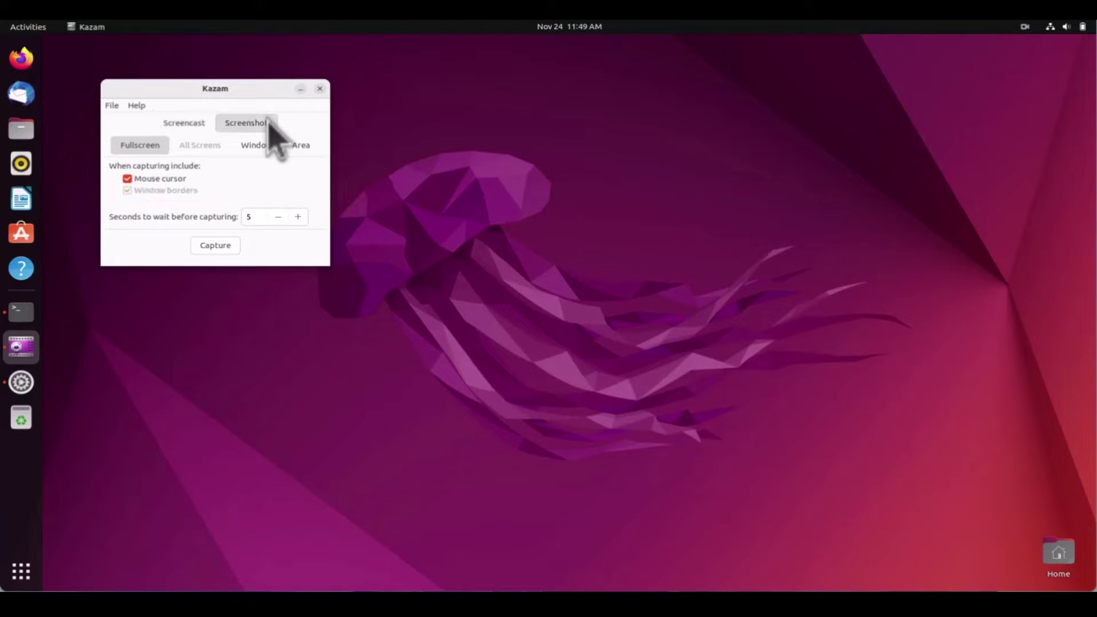
{"action": "left_click", "coordinate": [199, 124]}
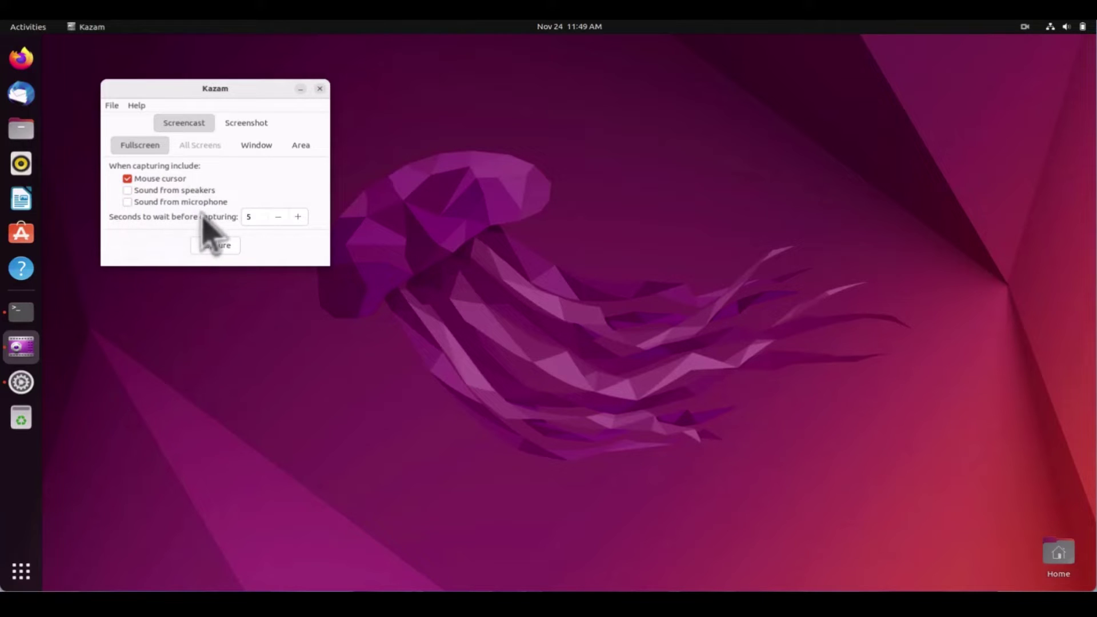
{"action": "left_click", "coordinate": [278, 216]}
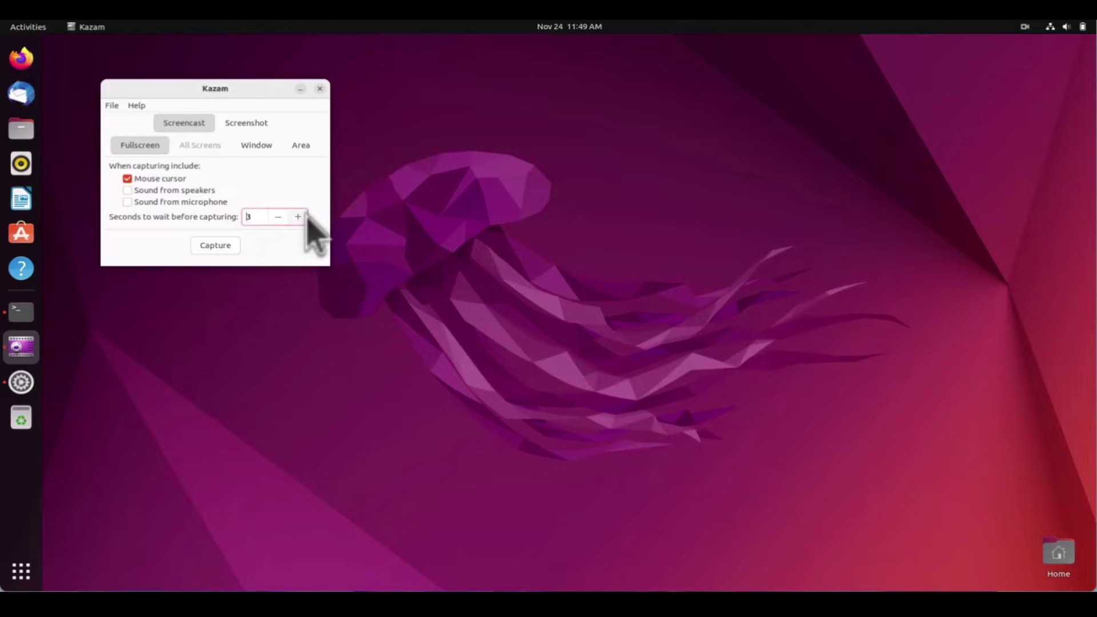
{"action": "left_click", "coordinate": [297, 217]}
Start the capture, check the tray recording menu, and bring Terminal back
{"action": "left_click", "coordinate": [225, 246]}
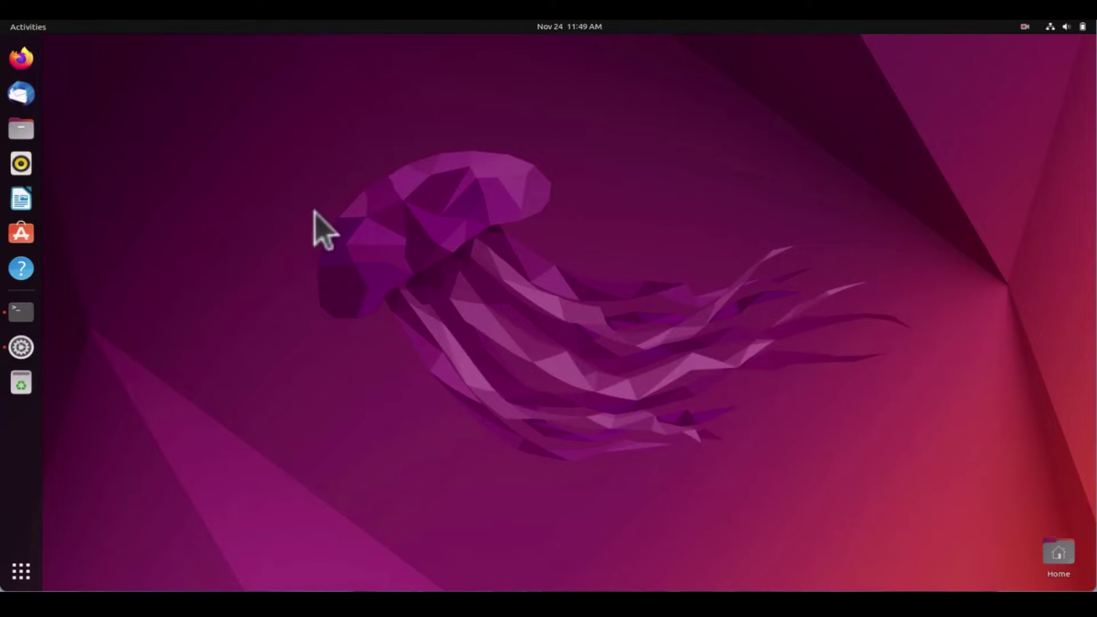
{"action": "left_click", "coordinate": [1026, 27]}
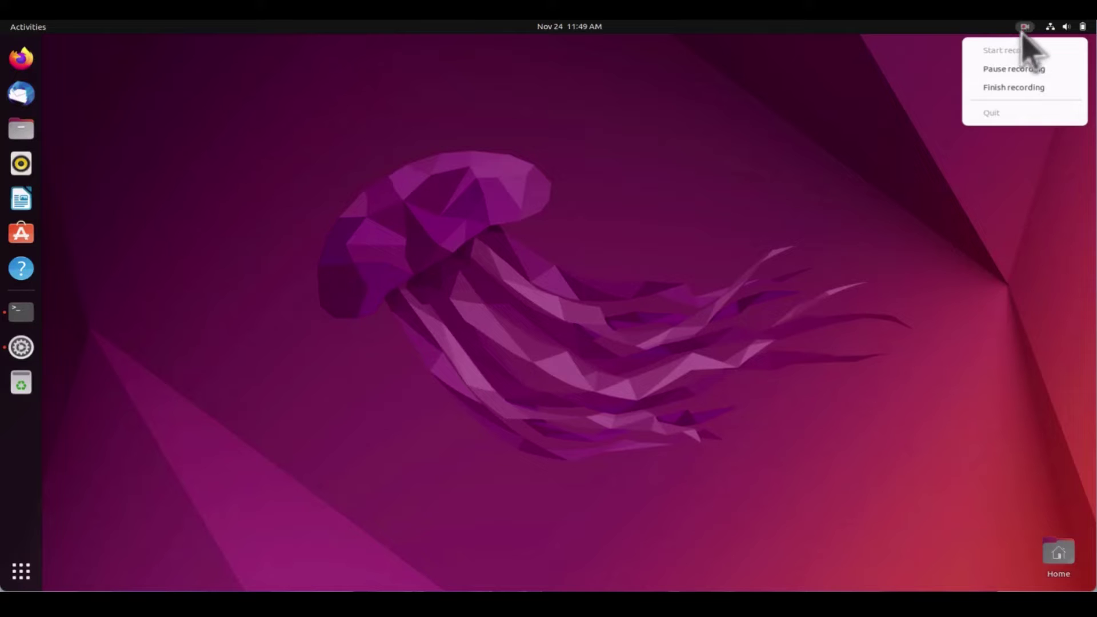
{"action": "left_click", "coordinate": [702, 172]}
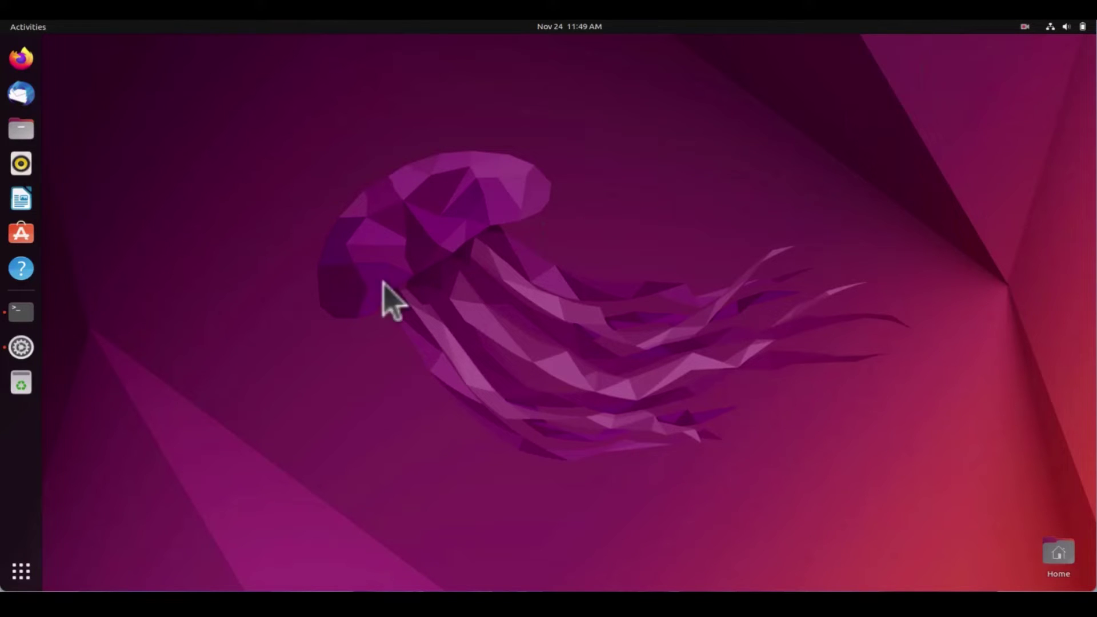
{"action": "left_click", "coordinate": [22, 312]}
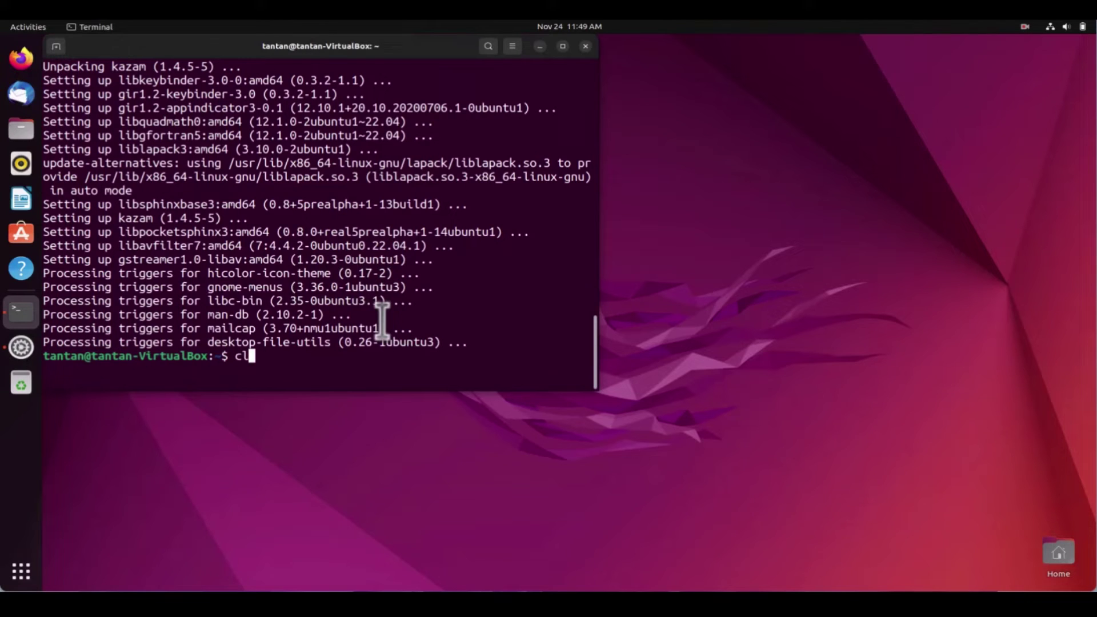
Clear the screen, ping yahoo.com for three replies with 0% loss, then close Terminal
{"action": "key", "text": "Return"}
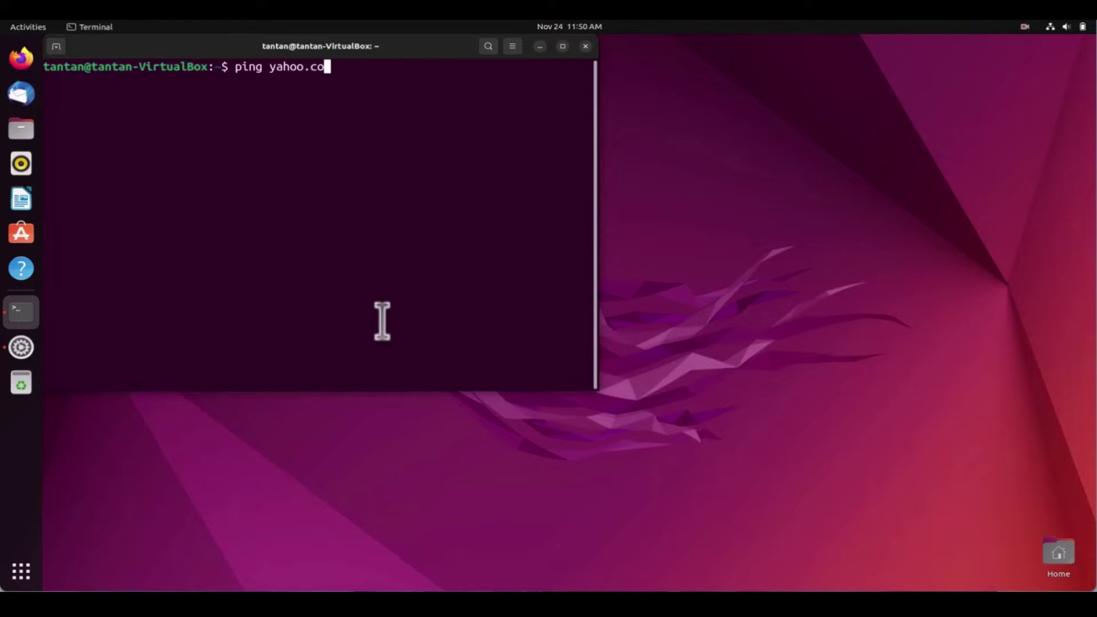
{"action": "key", "text": "Return"}
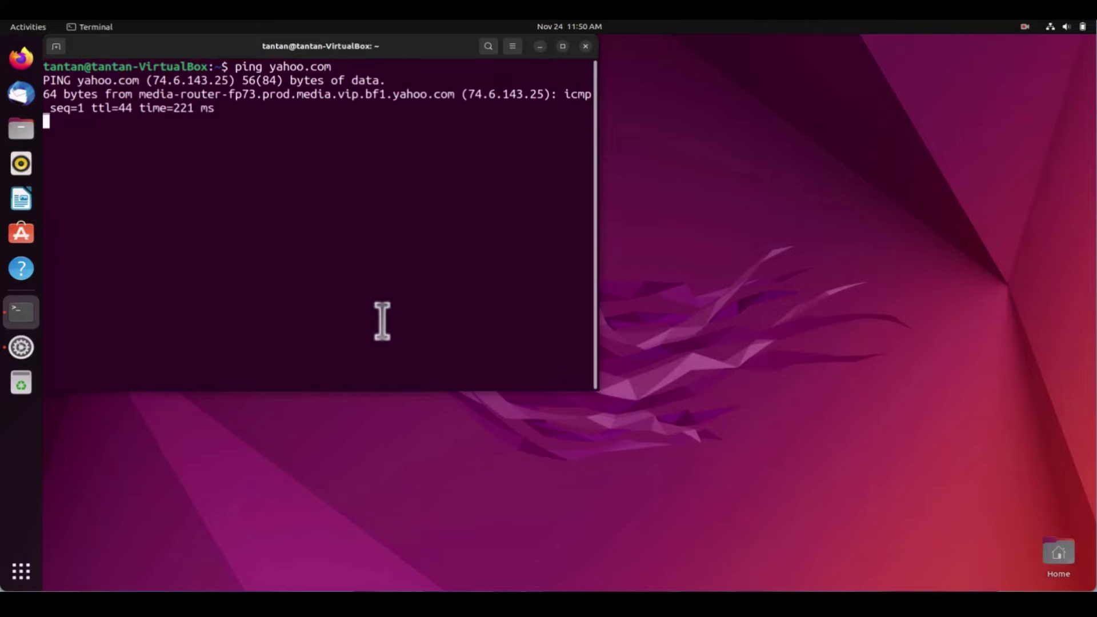
{"action": "key", "text": "ctrl+c"}
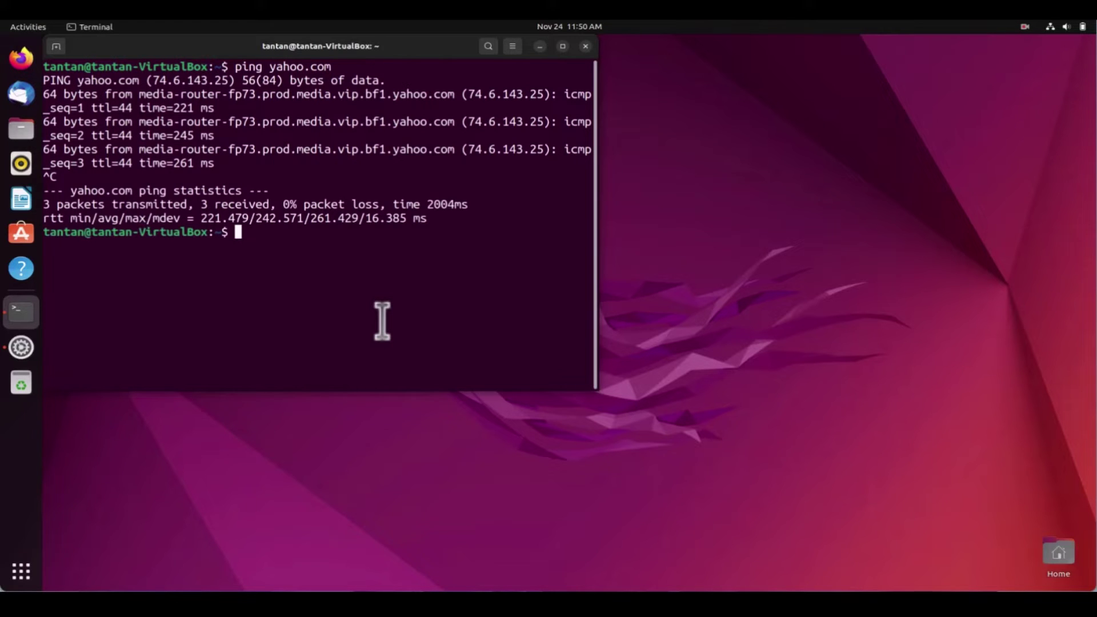
{"action": "left_click", "coordinate": [540, 46]}
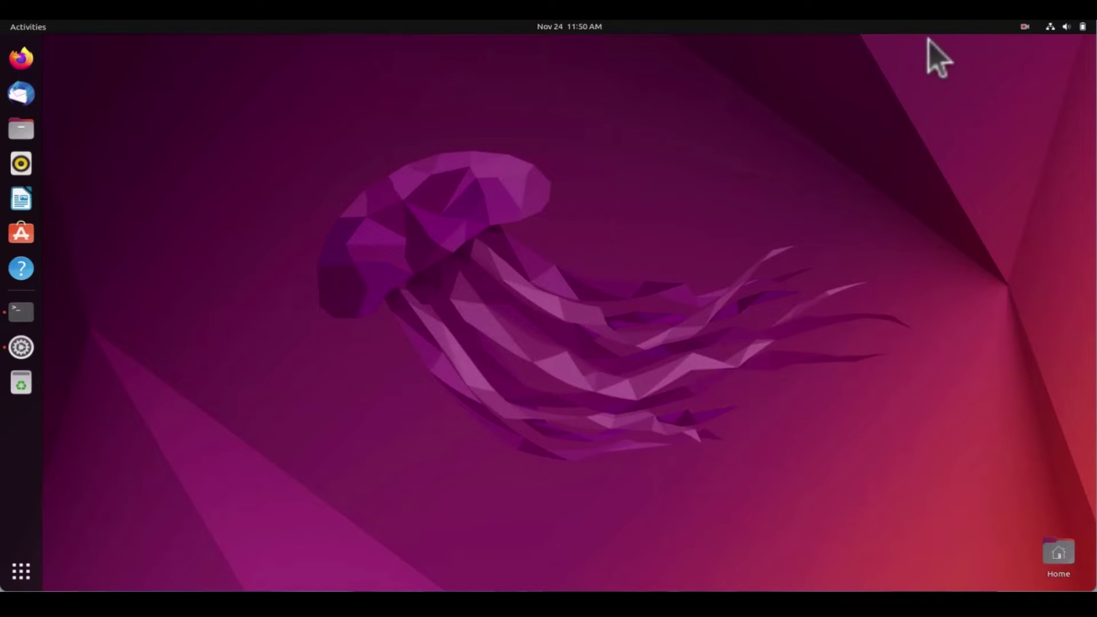
Finish the recording, save it as test1.mp4 in Videos, and close Kazam
{"action": "left_click", "coordinate": [1024, 30]}
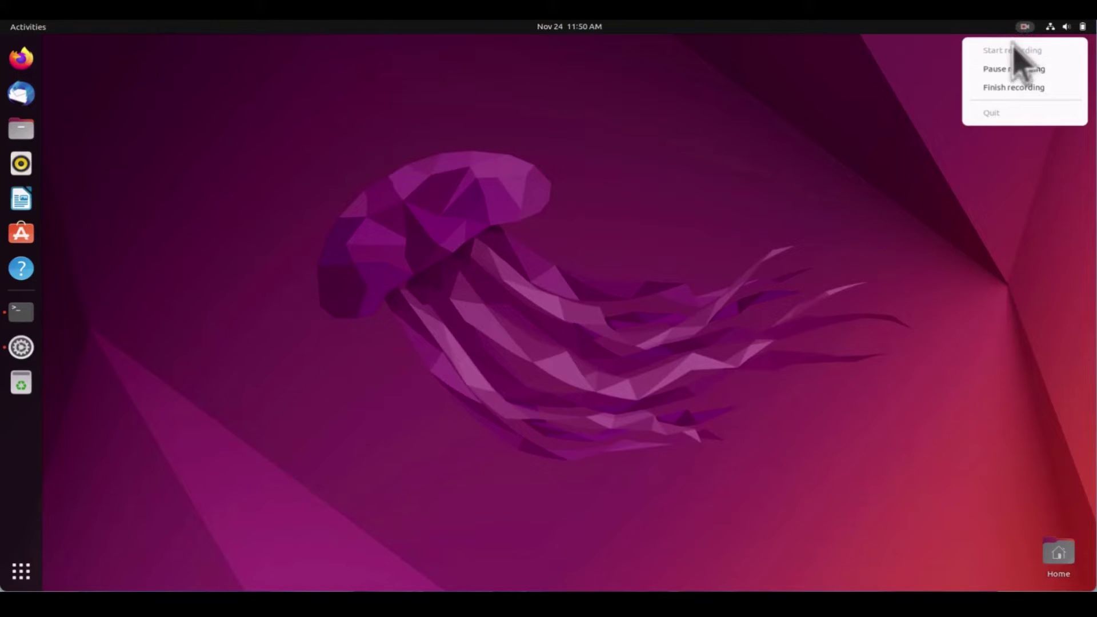
{"action": "left_click", "coordinate": [1002, 88]}
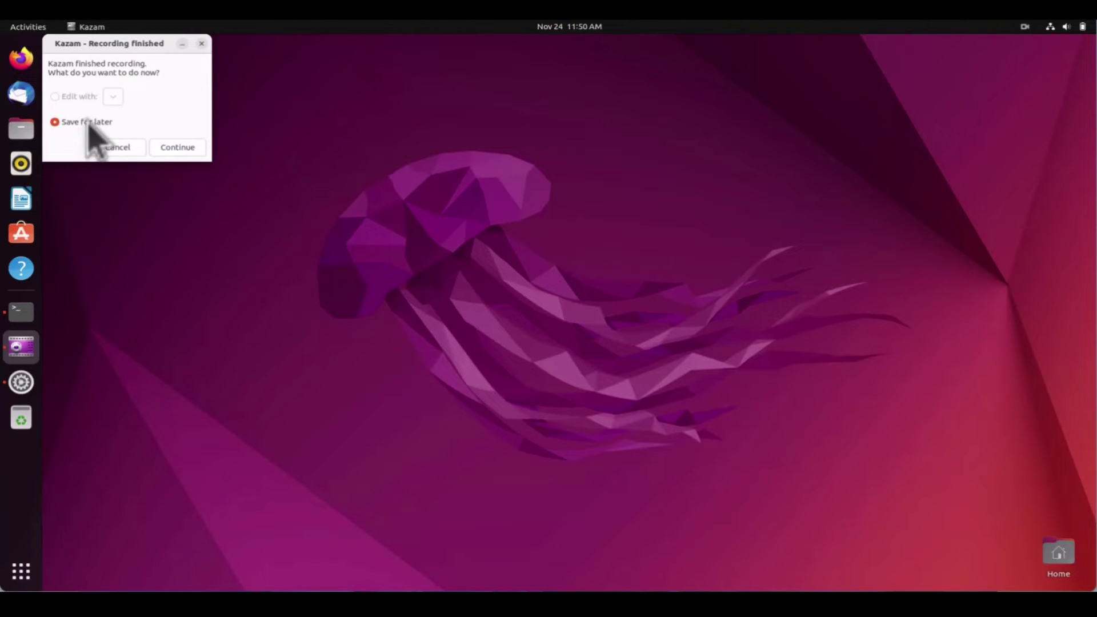
{"action": "left_click", "coordinate": [177, 147]}
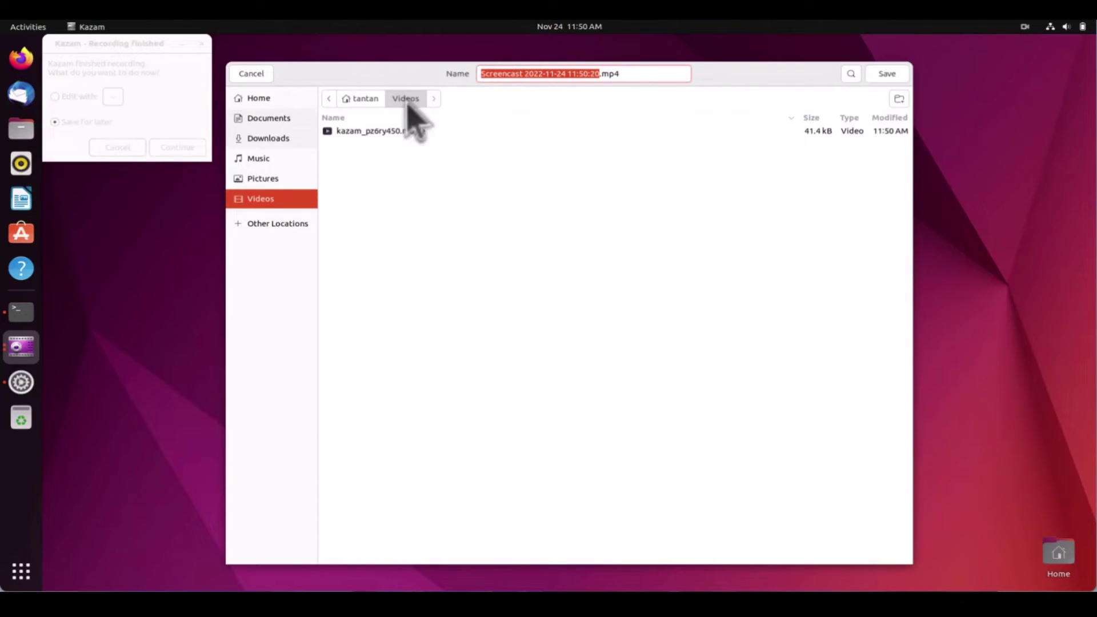
{"action": "type", "text": "test1"}
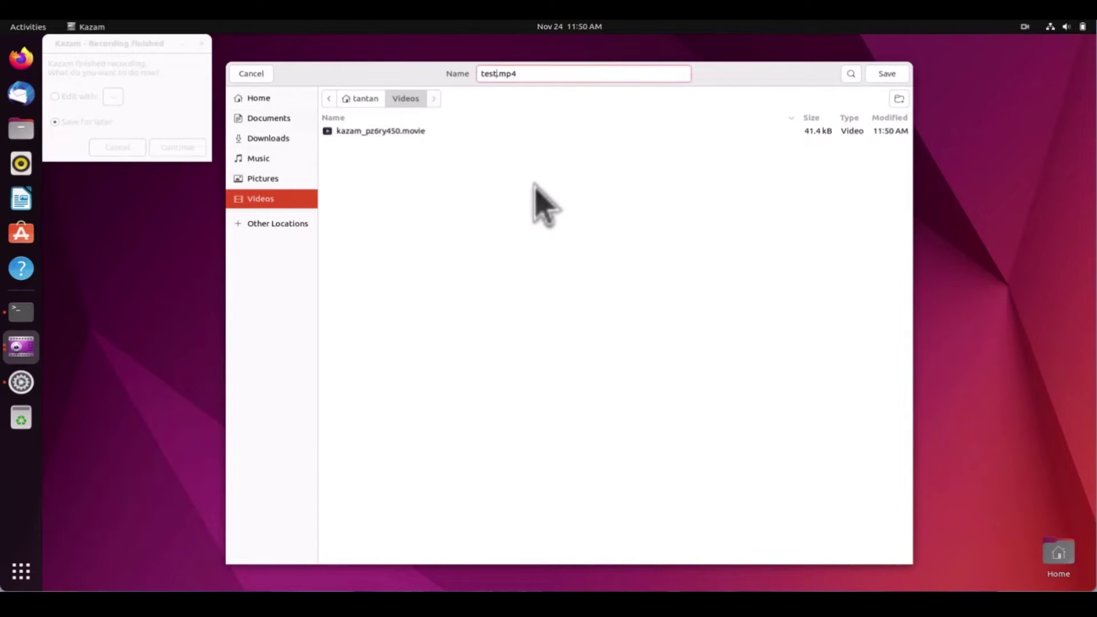
{"action": "left_click", "coordinate": [888, 76]}
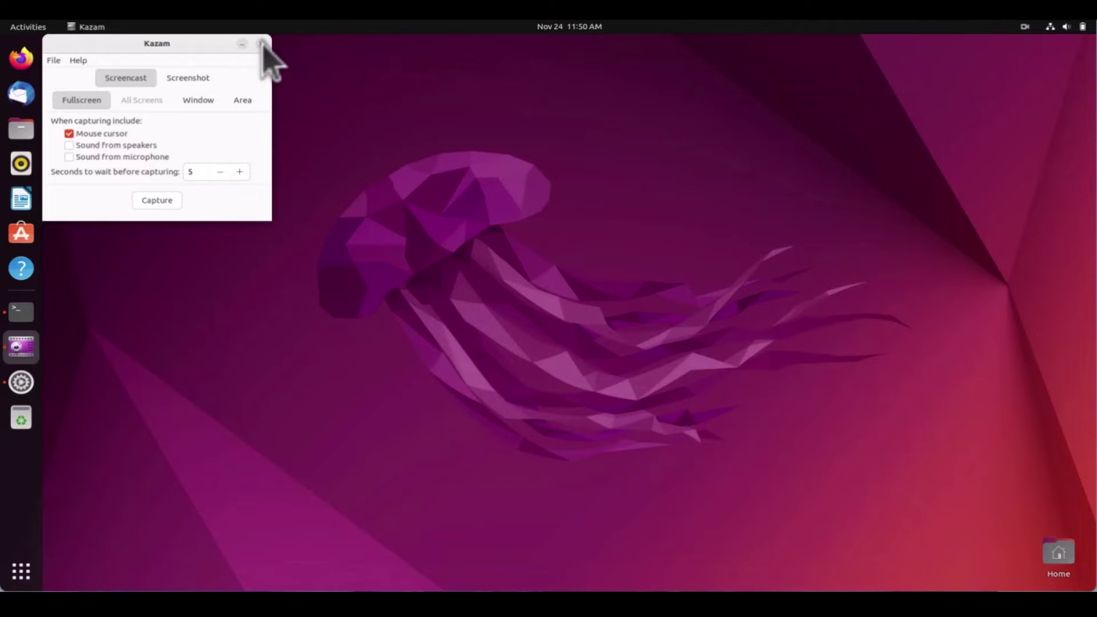
{"action": "left_click", "coordinate": [262, 43]}
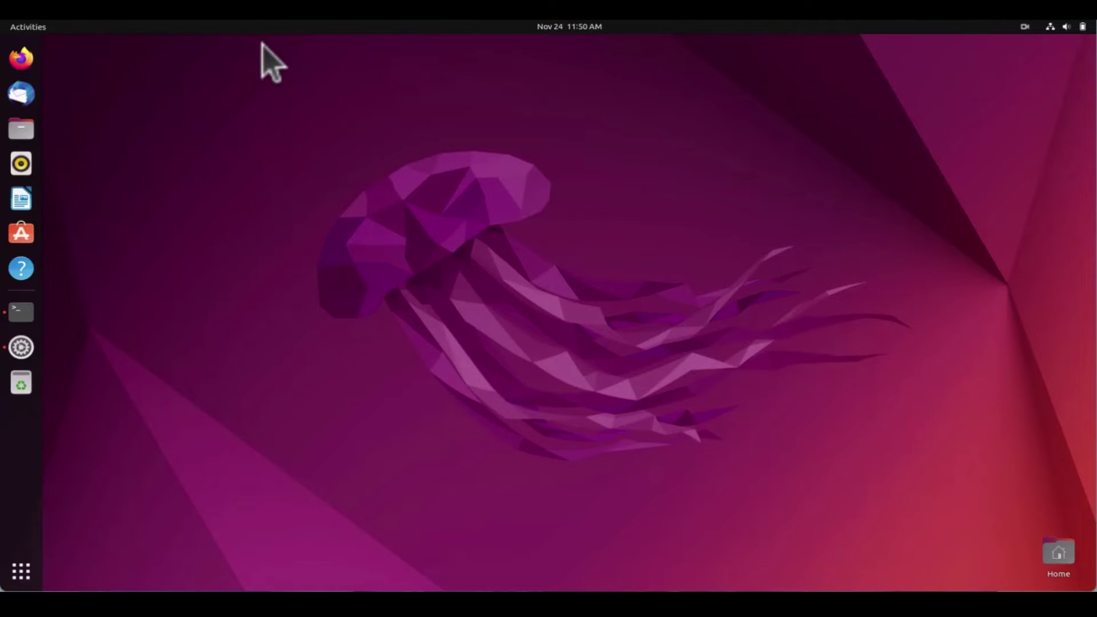
Open test1.mp4 from the Videos folder with VLC media player via Open With Other Application
{"action": "left_click", "coordinate": [22, 130]}
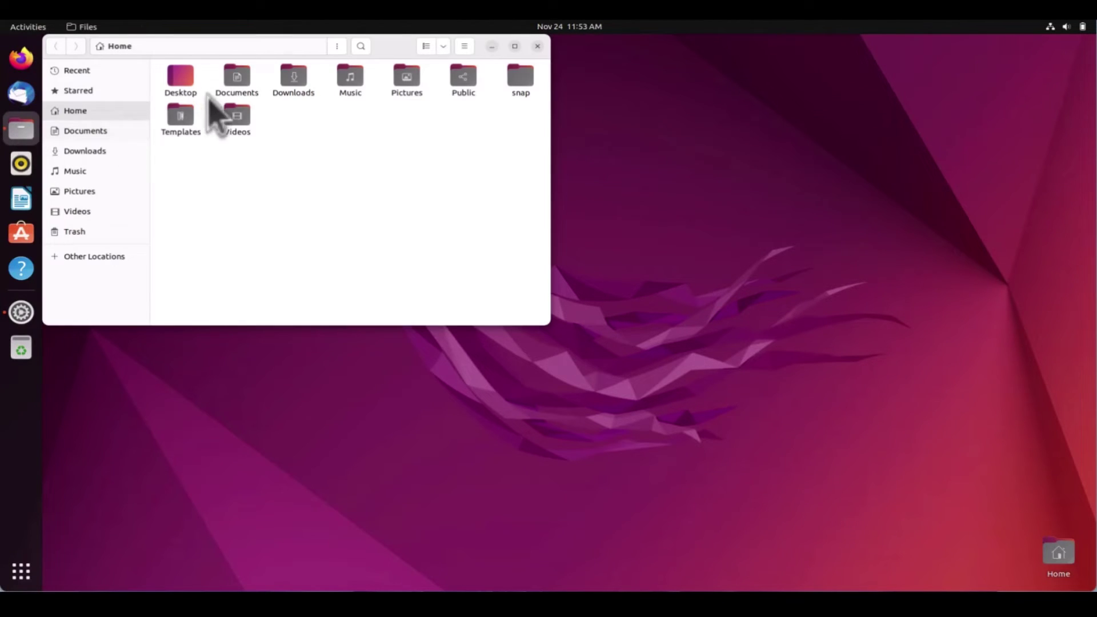
{"action": "double_click", "coordinate": [248, 129]}
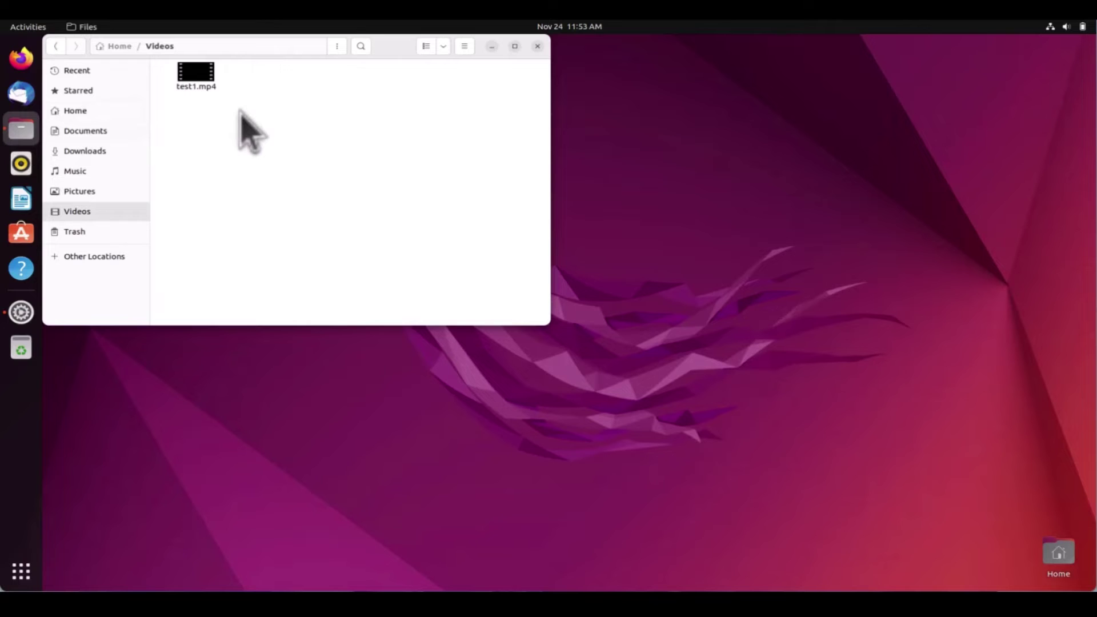
{"action": "left_click", "coordinate": [198, 82]}
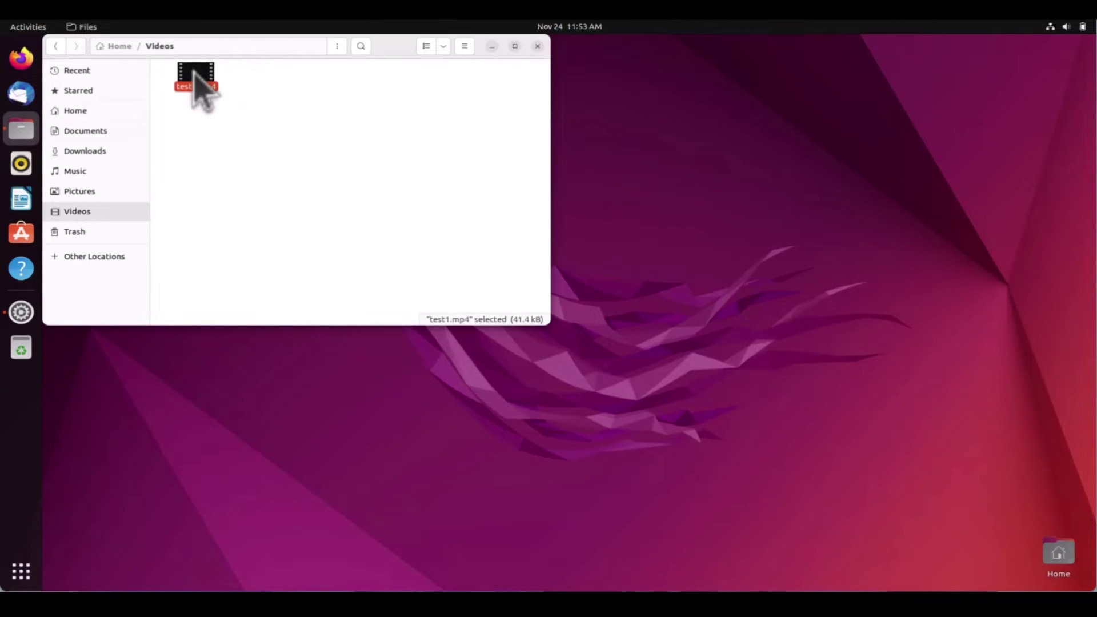
{"action": "right_click", "coordinate": [199, 84]}
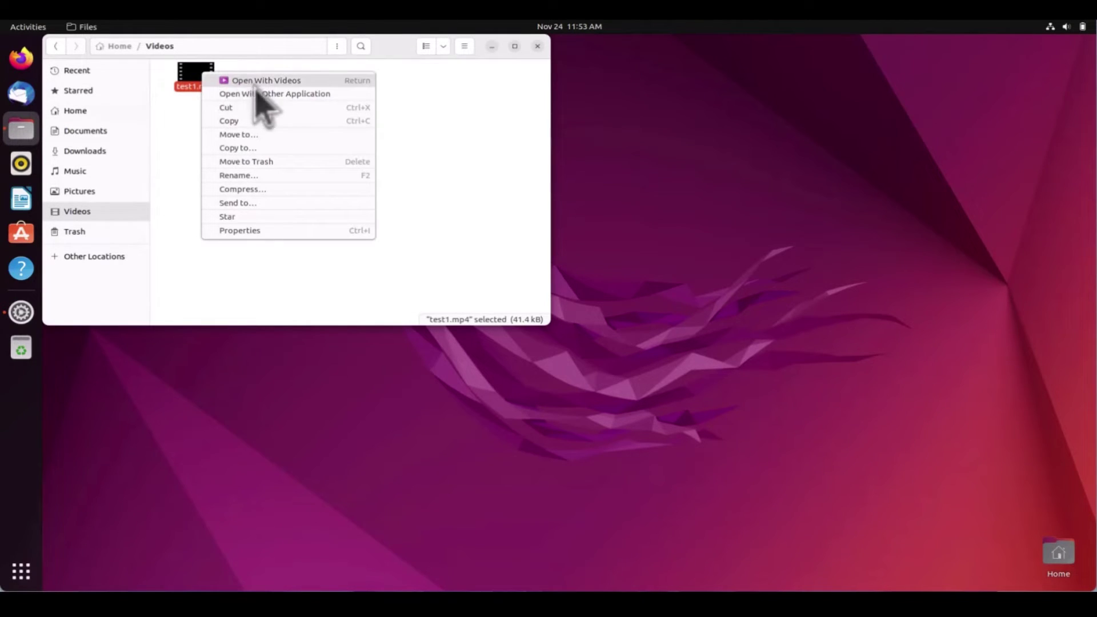
{"action": "left_click", "coordinate": [274, 93]}
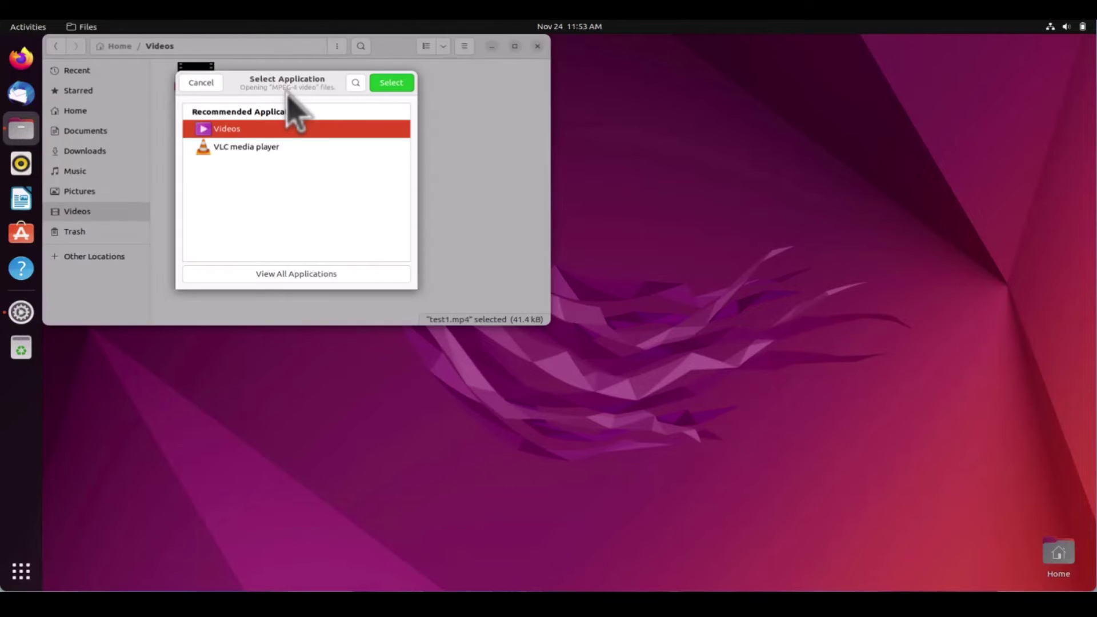
{"action": "left_click", "coordinate": [228, 148]}
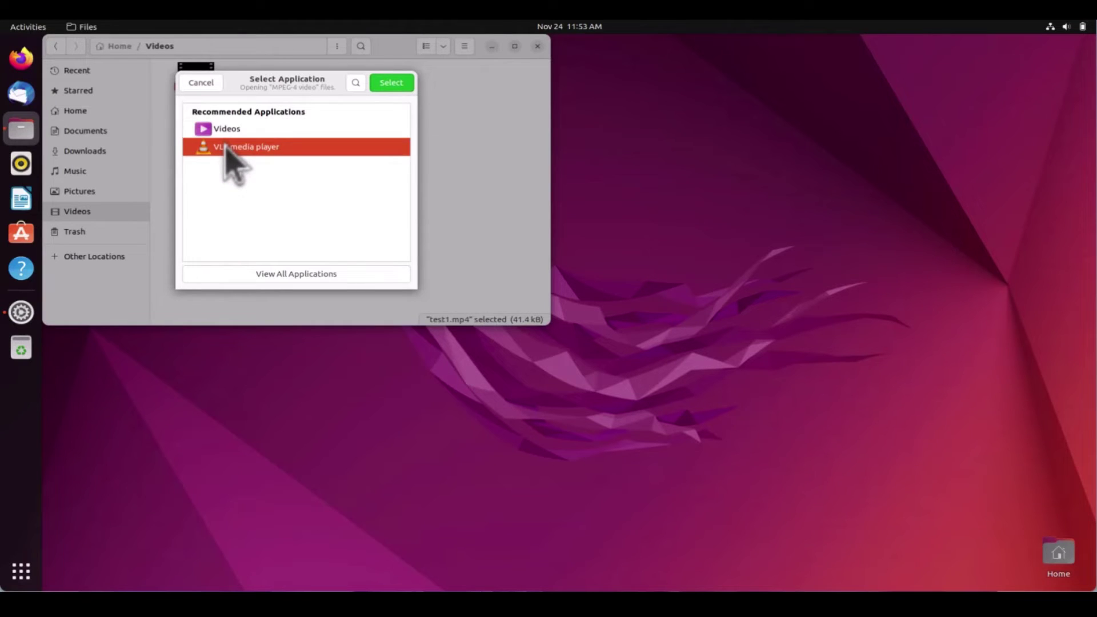
{"action": "left_click", "coordinate": [392, 83]}
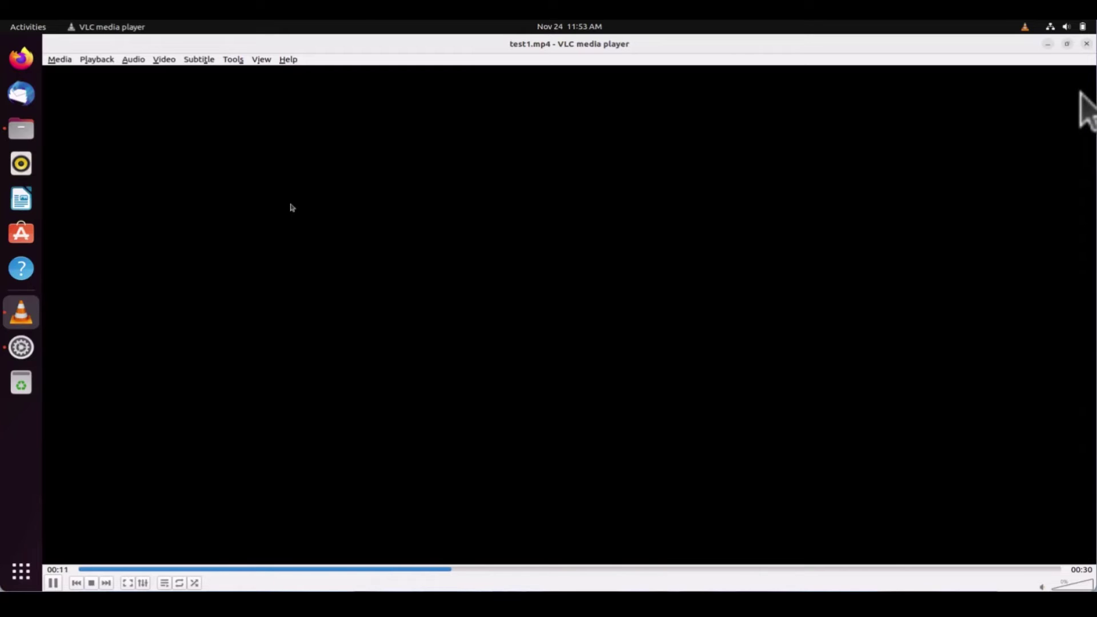
Close VLC and the Files window, then open the system menu
{"action": "left_click", "coordinate": [1088, 44]}
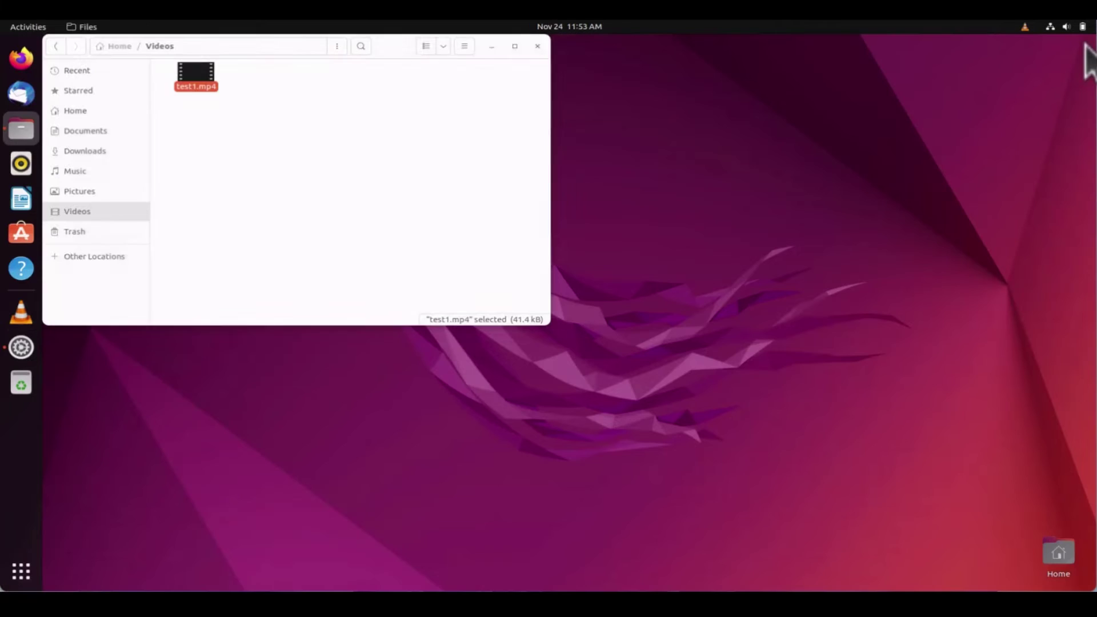
{"action": "left_click", "coordinate": [538, 46]}
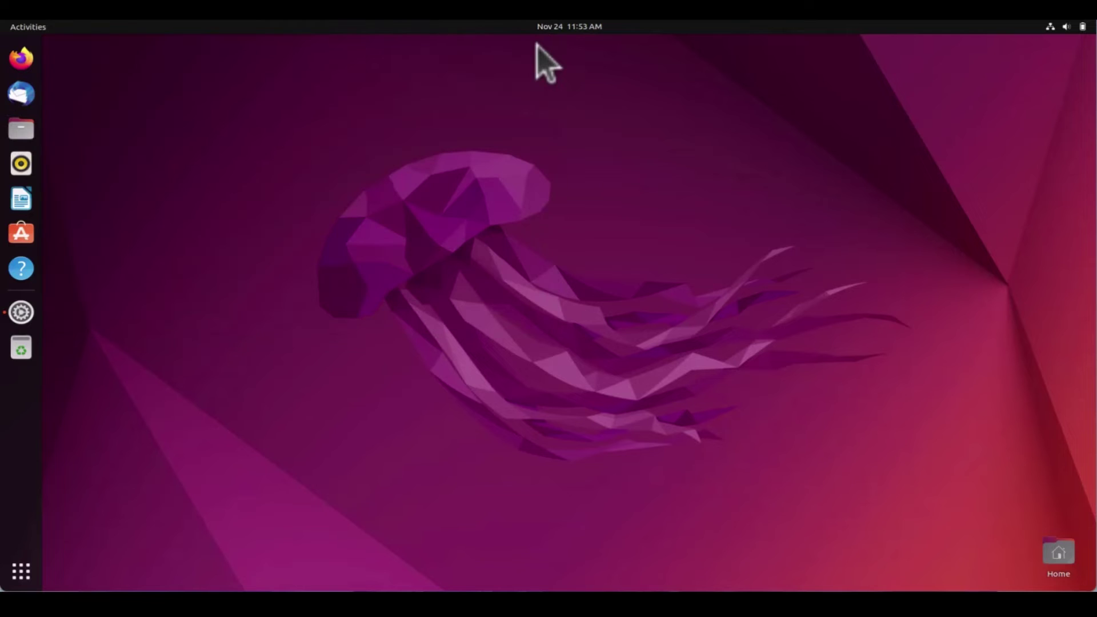
{"action": "left_click", "coordinate": [1071, 26]}
Log out via the Power Off / Log Out submenu
{"action": "left_click", "coordinate": [985, 176]}
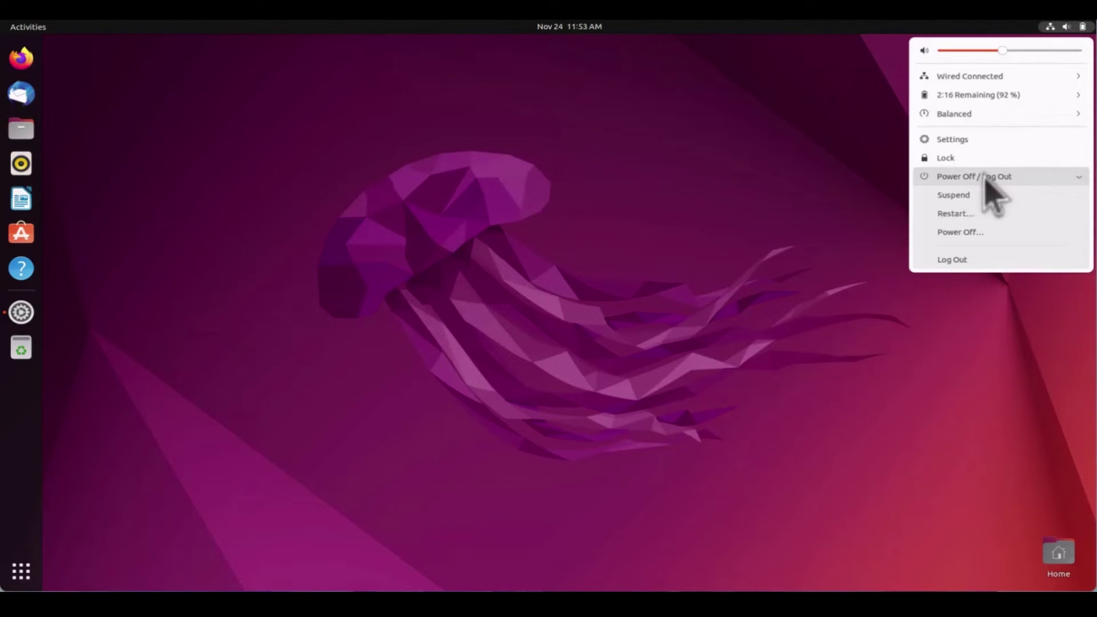
{"action": "left_click", "coordinate": [951, 259]}
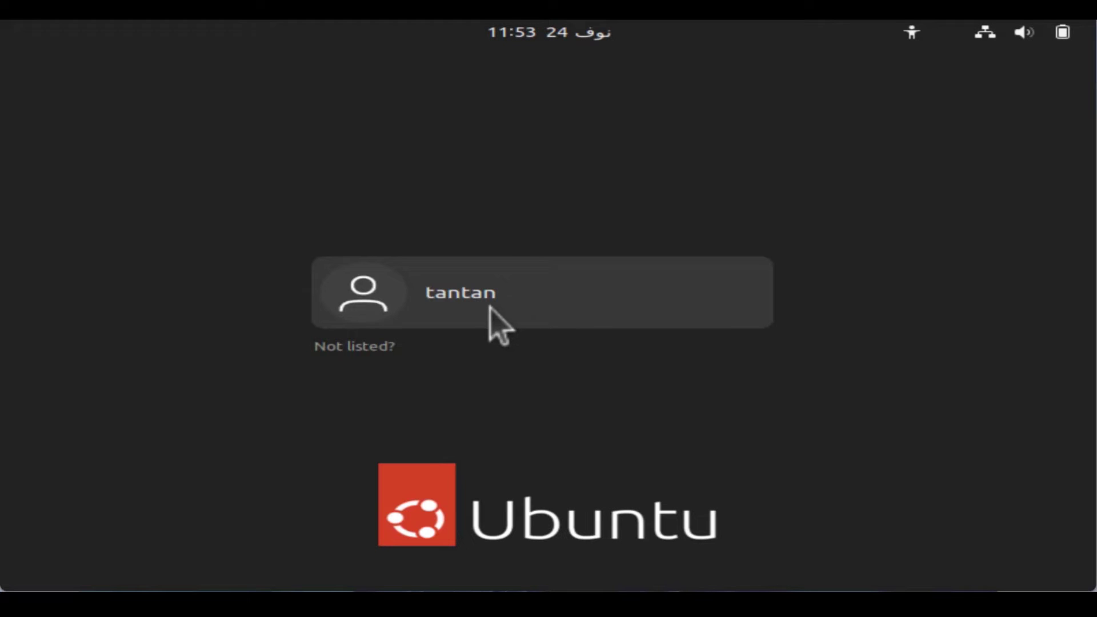
Sign back in with the password, choosing the Ubuntu on Xorg session
{"action": "left_click", "coordinate": [494, 308]}
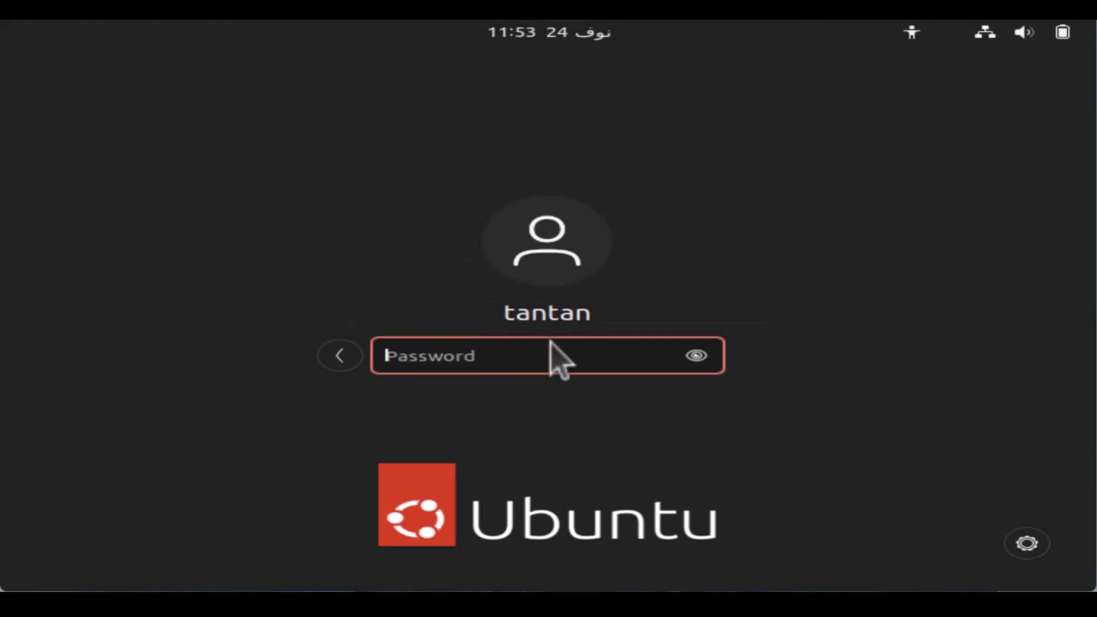
{"action": "type", "text": "***"}
{"action": "left_click", "coordinate": [1027, 544]}
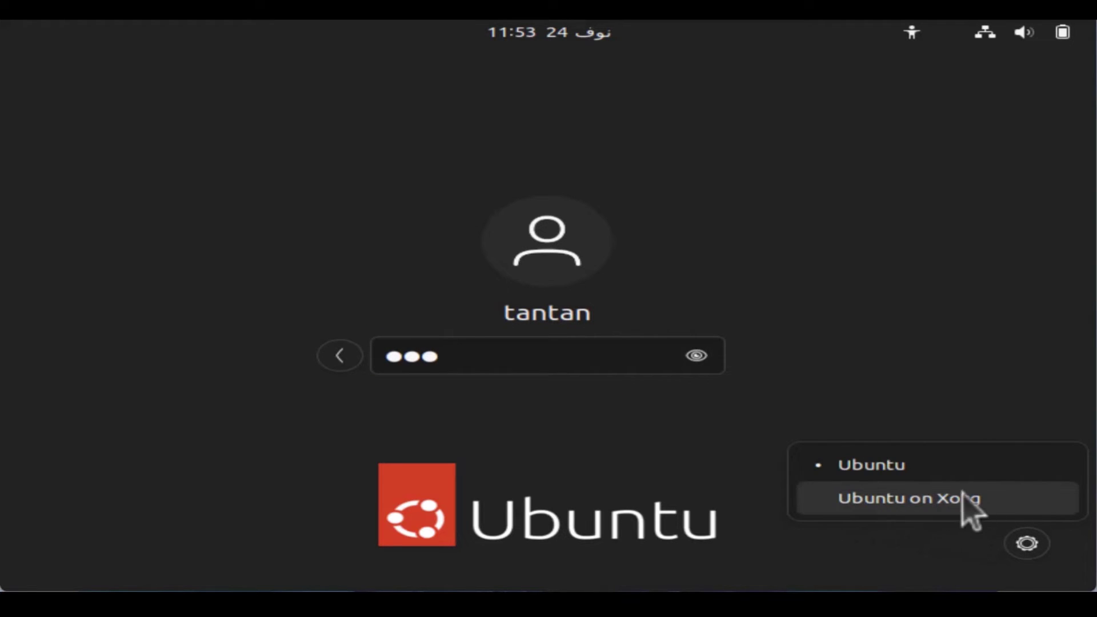
{"action": "left_click", "coordinate": [1005, 499]}
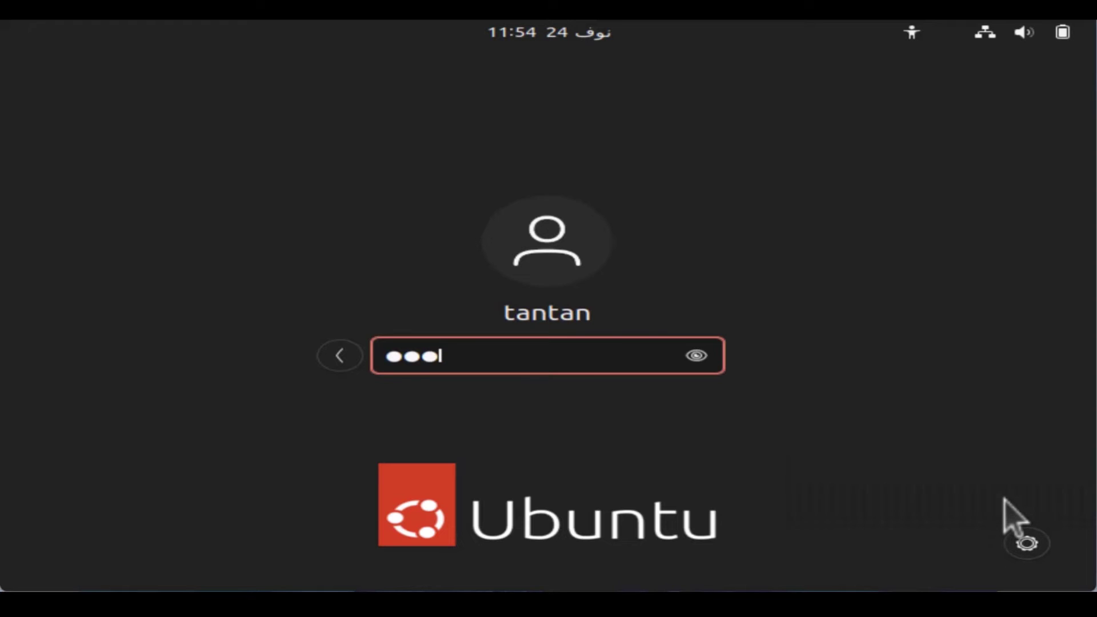
{"action": "key", "text": "Return"}
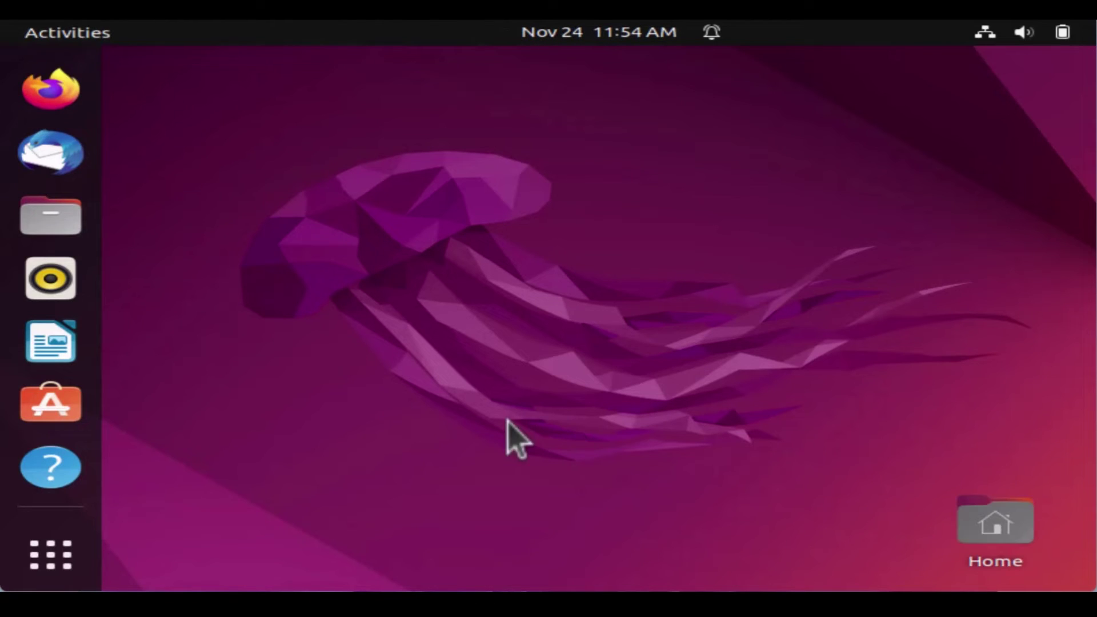
Relaunch Kazam from Show Applications, then focus the desktop
{"action": "left_click", "coordinate": [49, 555]}
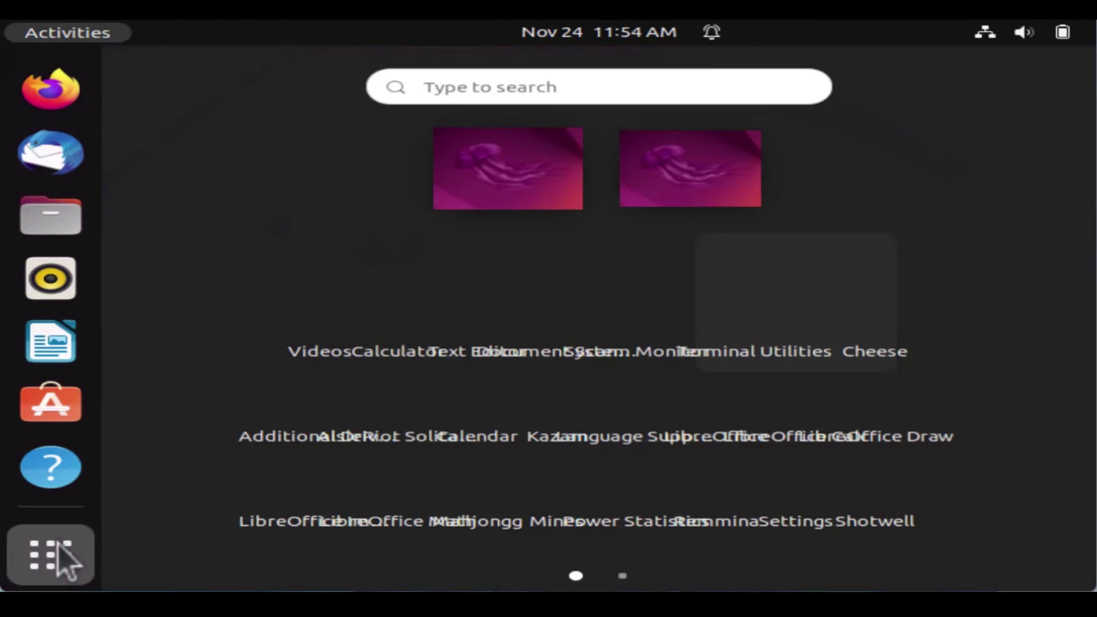
{"action": "type", "text": "kazal"}
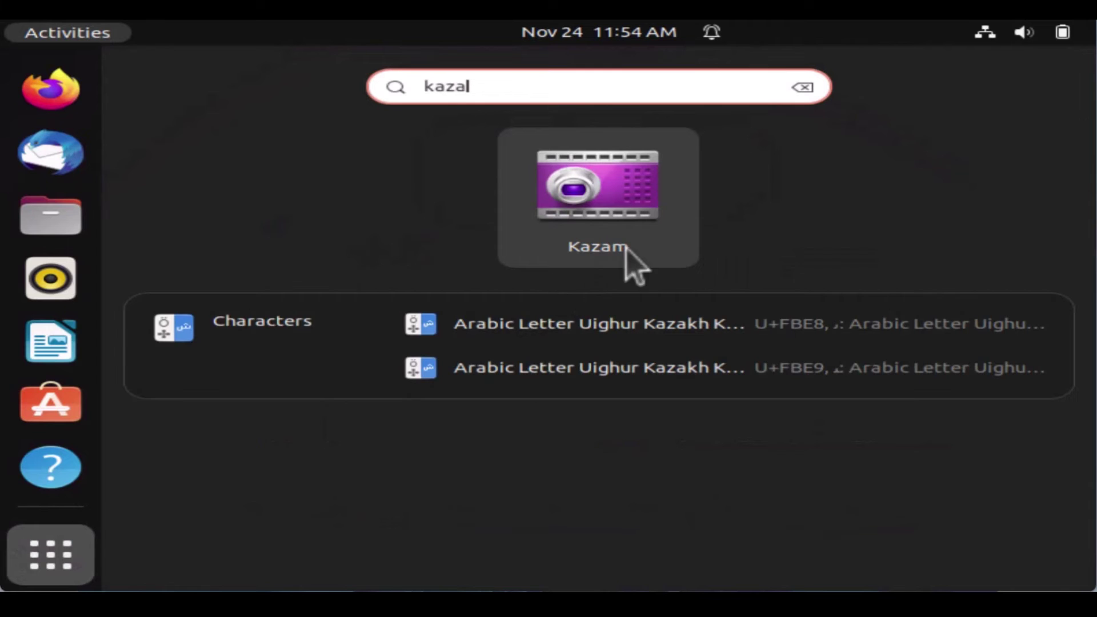
{"action": "left_click", "coordinate": [597, 197]}
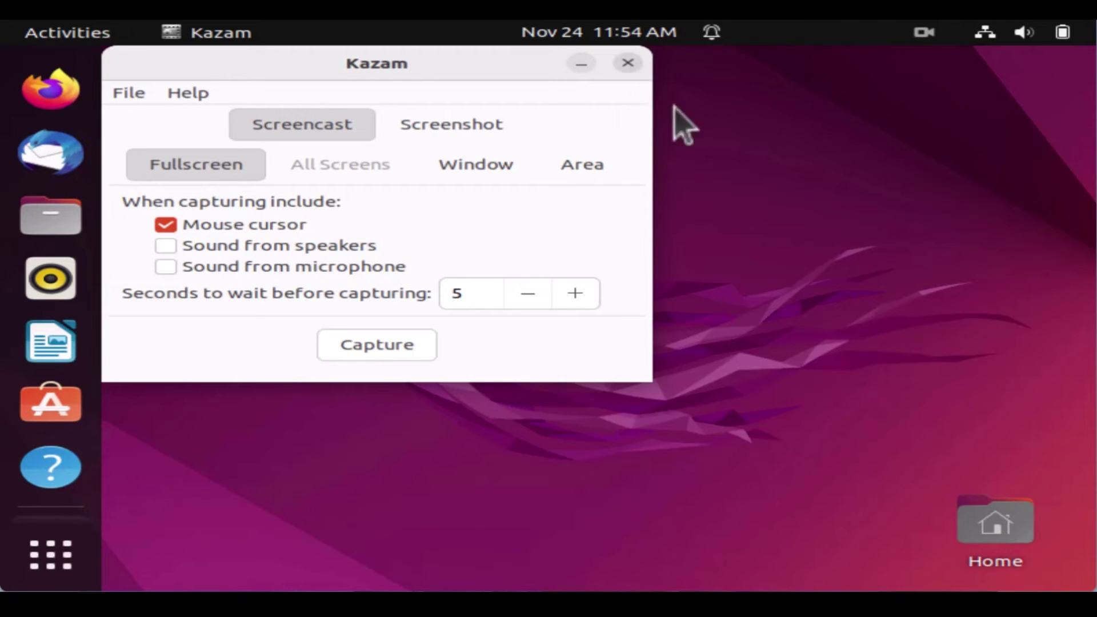
{"action": "left_click", "coordinate": [728, 168]}
From the desktop menu, open Display Settings and apply and keep a 1920 × 1440 resolution
{"action": "right_click", "coordinate": [726, 168]}
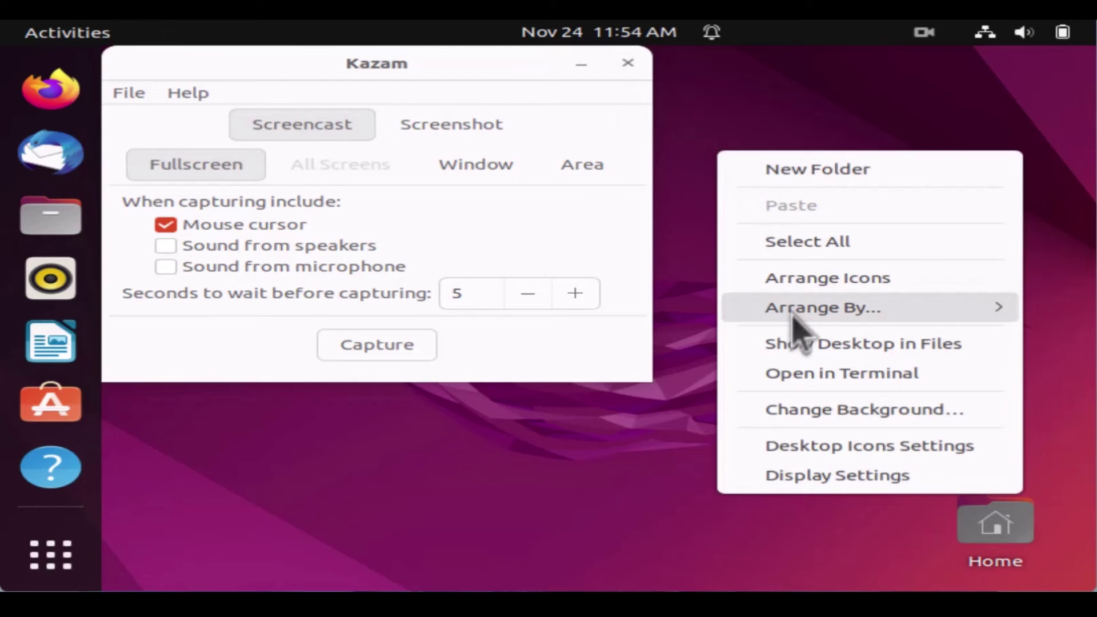
{"action": "left_click", "coordinate": [801, 477]}
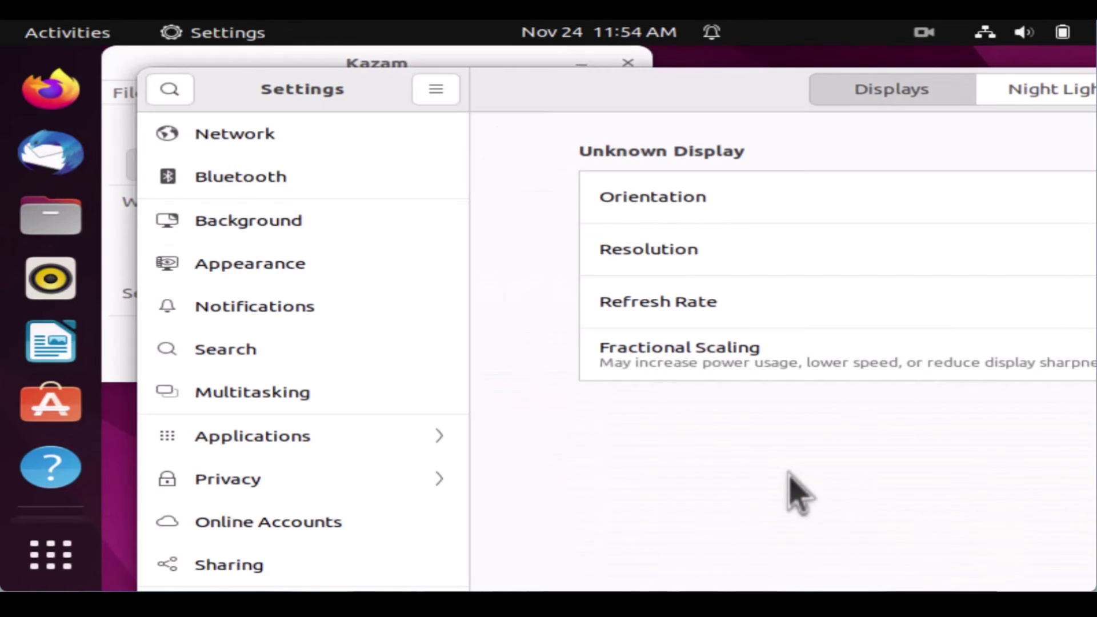
{"action": "left_click_drag", "start_coordinate": [713, 101], "coordinate": [396, 105]}
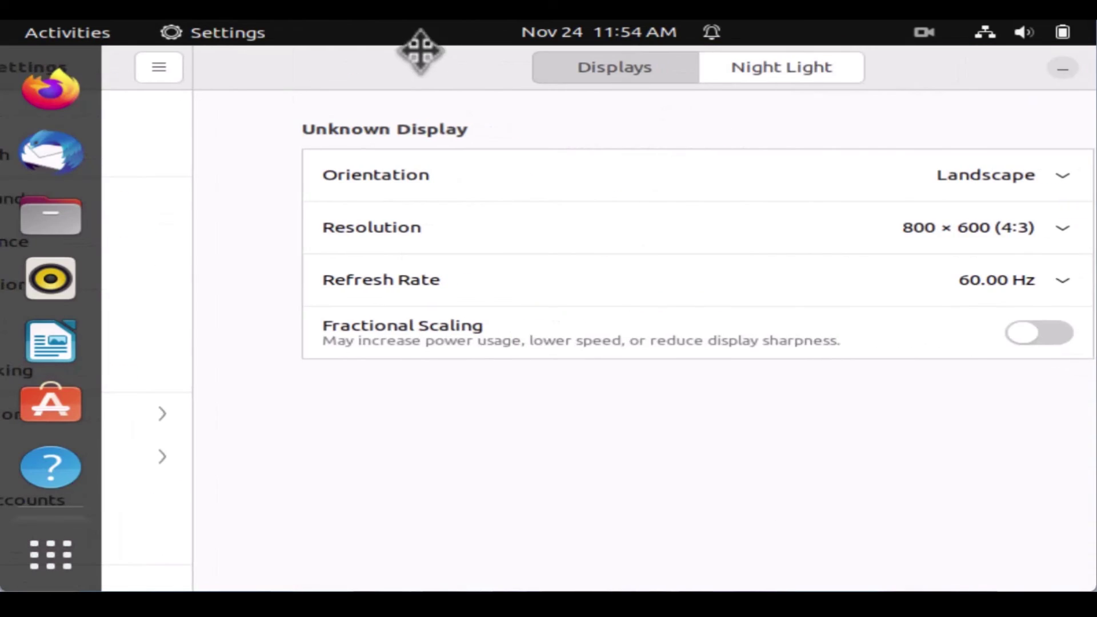
{"action": "left_click", "coordinate": [1025, 263]}
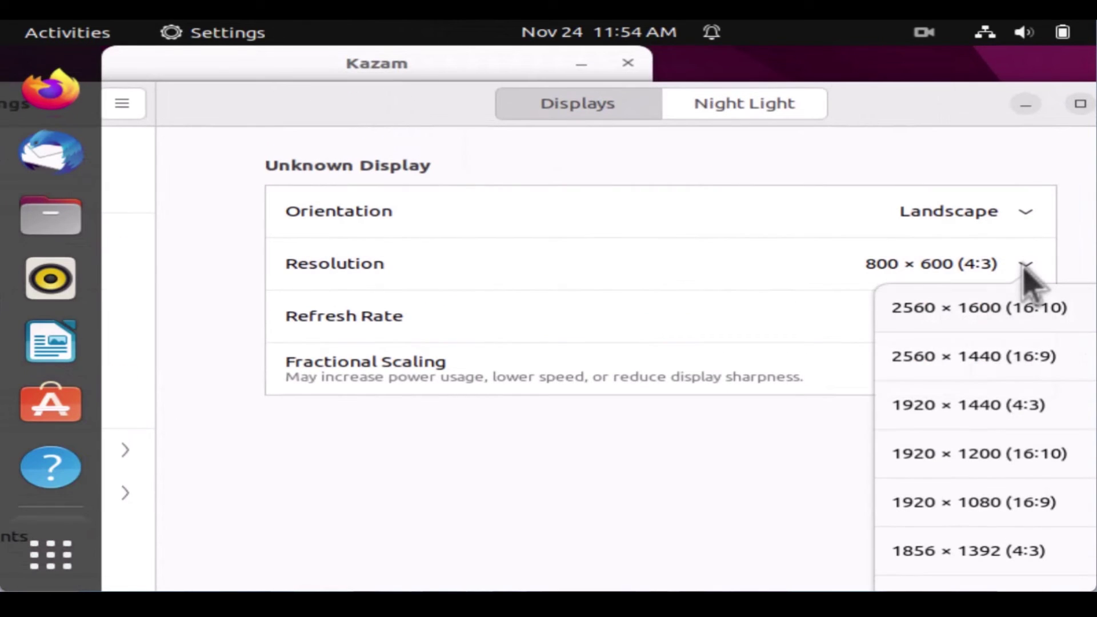
{"action": "left_click", "coordinate": [968, 405]}
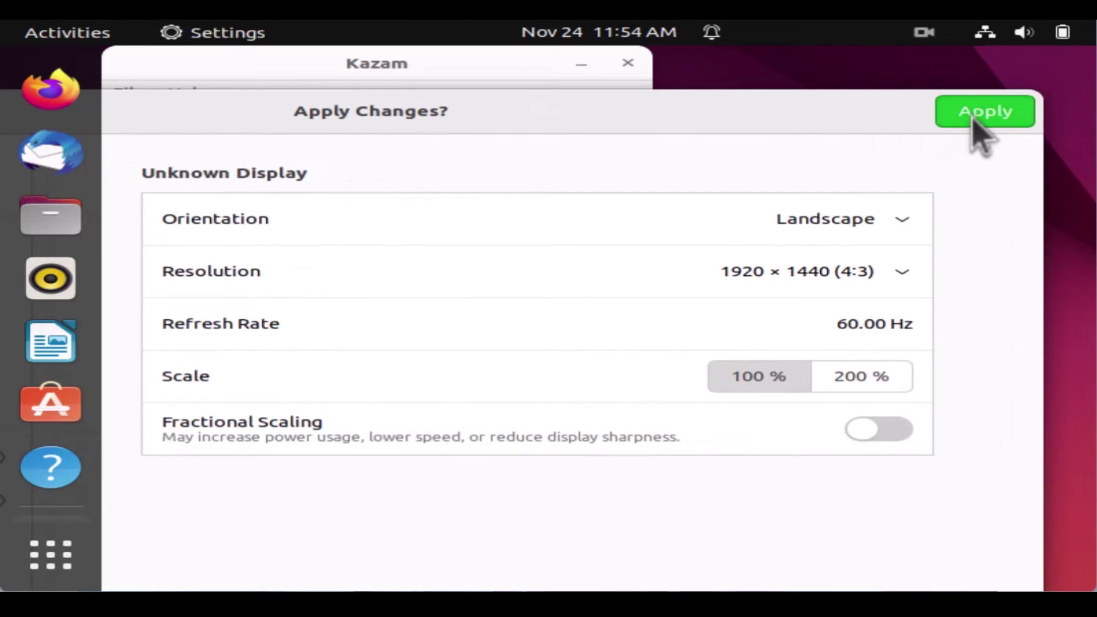
{"action": "left_click", "coordinate": [985, 110]}
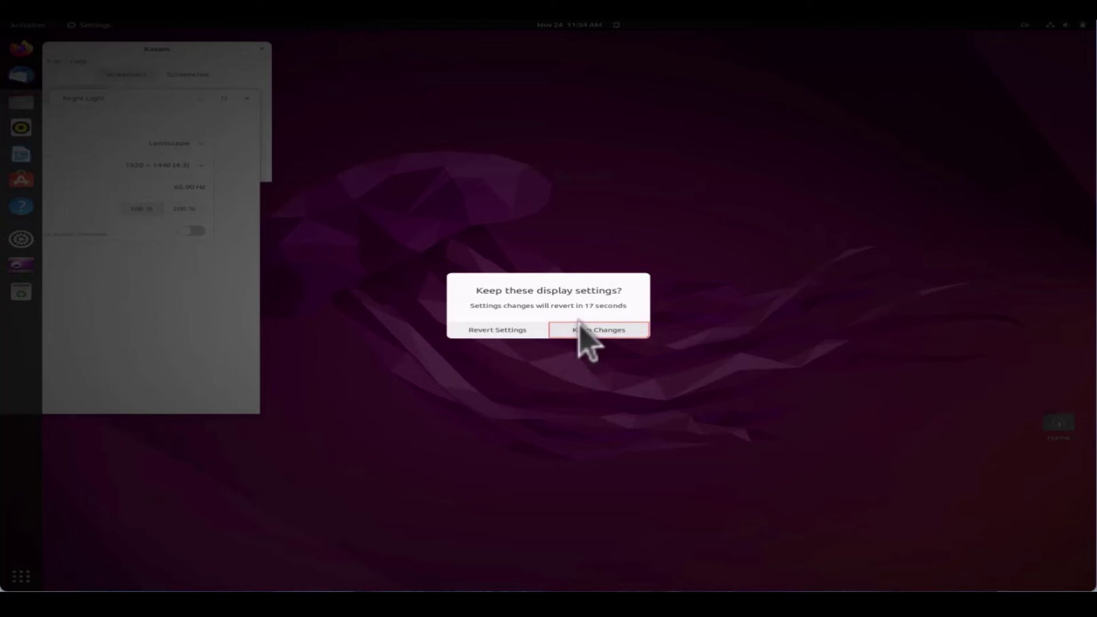
{"action": "left_click", "coordinate": [579, 333]}
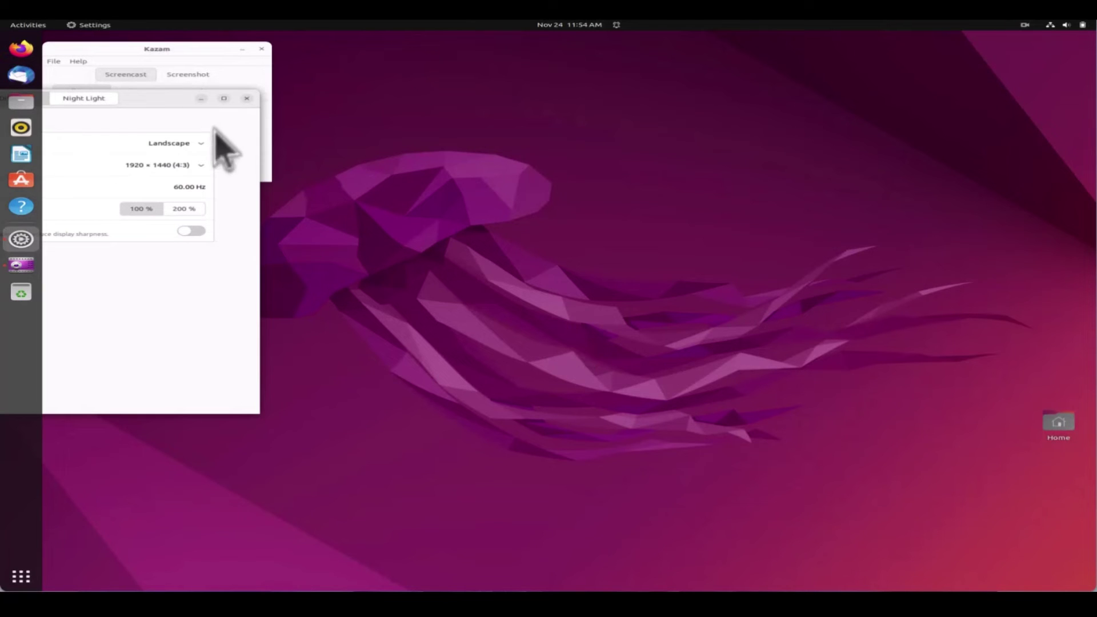
Apply and keep a 1920 × 1200 (16:10) resolution, then close Settings
{"action": "left_click_drag", "start_coordinate": [133, 98], "coordinate": [514, 125]}
{"action": "left_click_drag", "start_coordinate": [678, 129], "coordinate": [694, 128]}
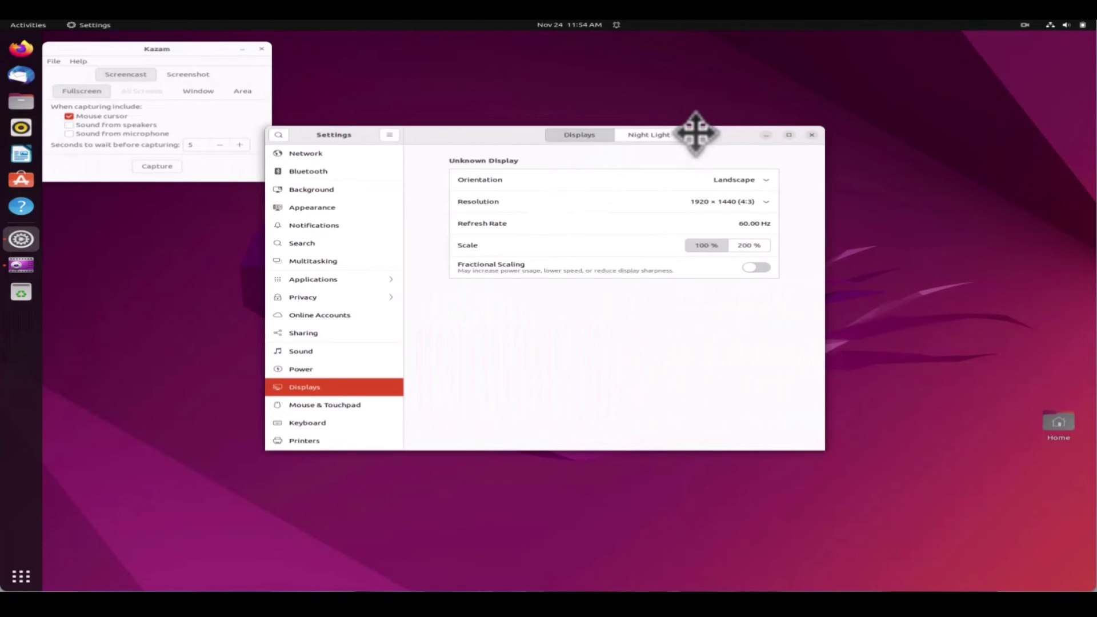
{"action": "left_click", "coordinate": [714, 204]}
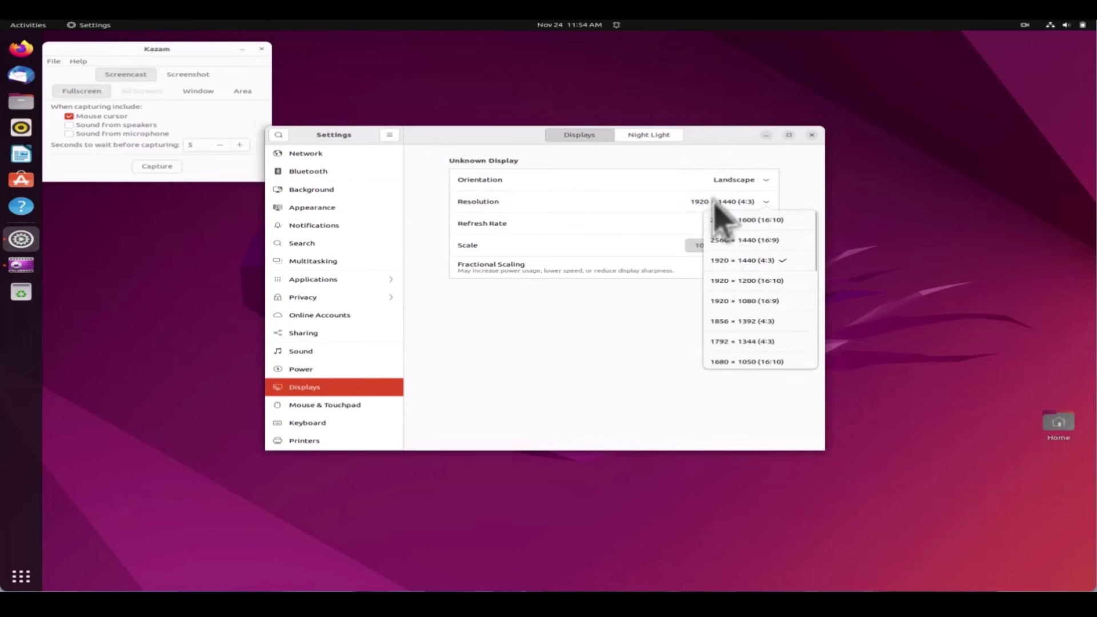
{"action": "left_click", "coordinate": [747, 280]}
{"action": "left_click", "coordinate": [805, 136]}
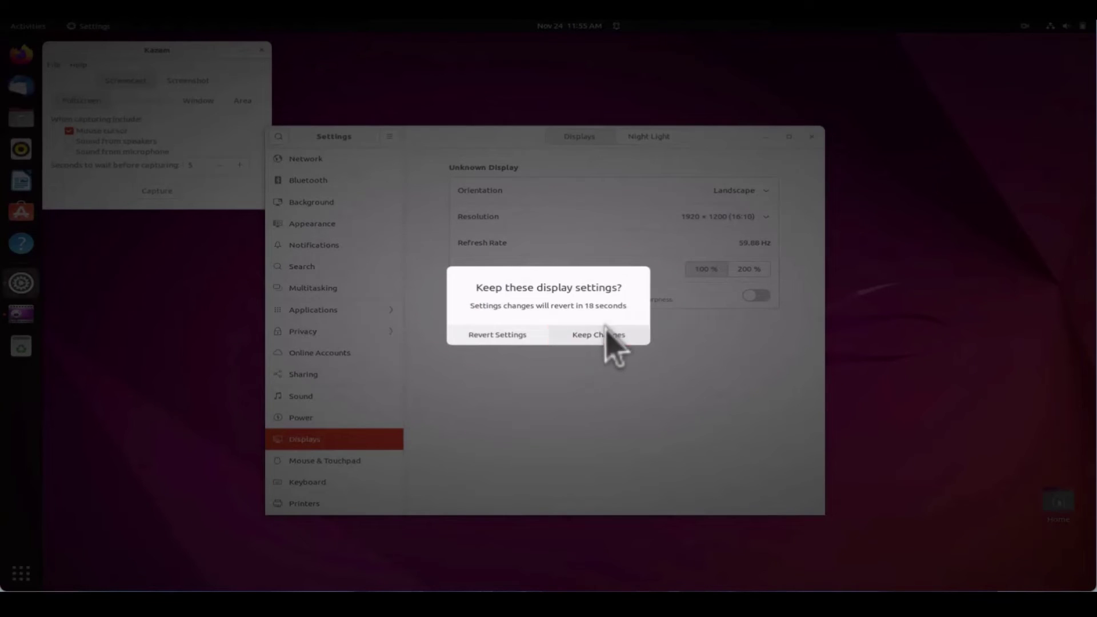
{"action": "left_click", "coordinate": [601, 334]}
{"action": "left_click", "coordinate": [812, 137]}
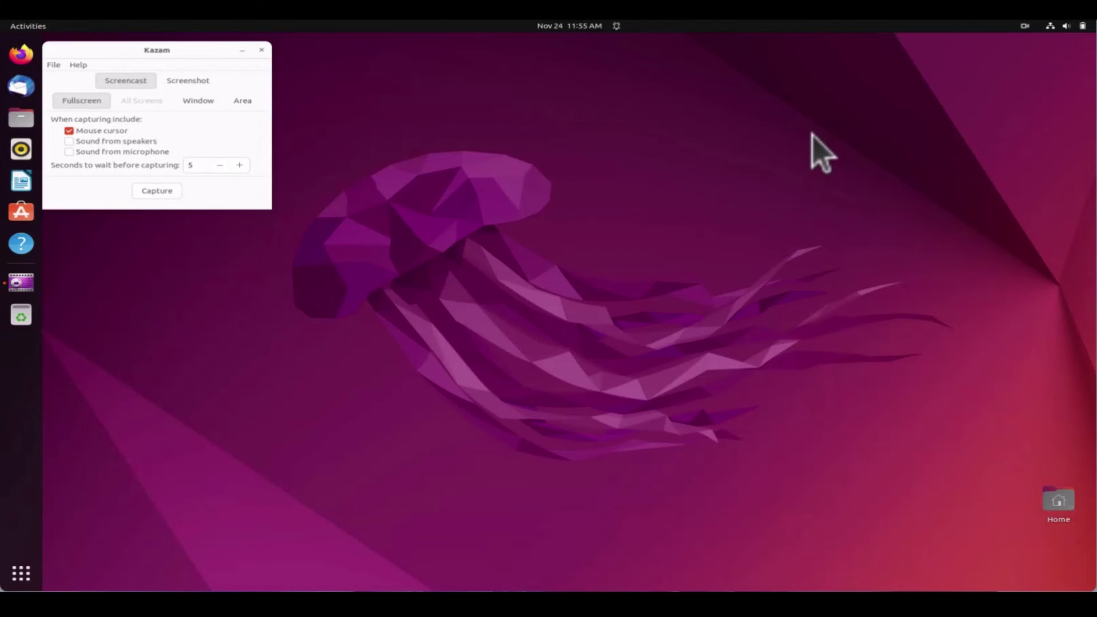
Move Kazam aside, lower the capture delay to 4 seconds, and start capturing
{"action": "left_click_drag", "start_coordinate": [188, 50], "coordinate": [283, 87]}
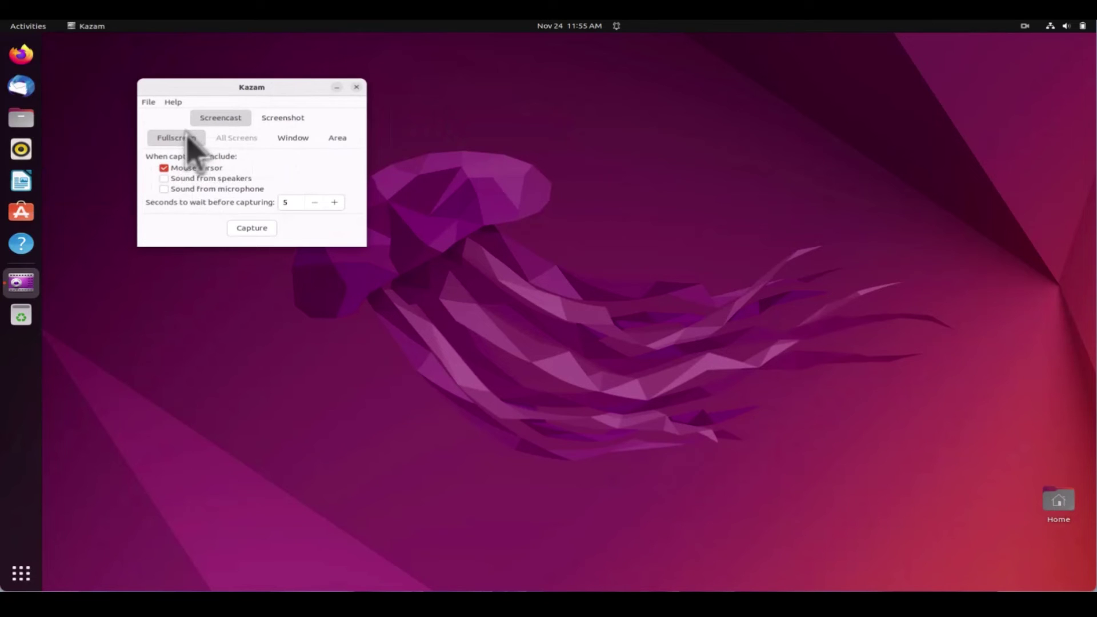
{"action": "left_click", "coordinate": [315, 202]}
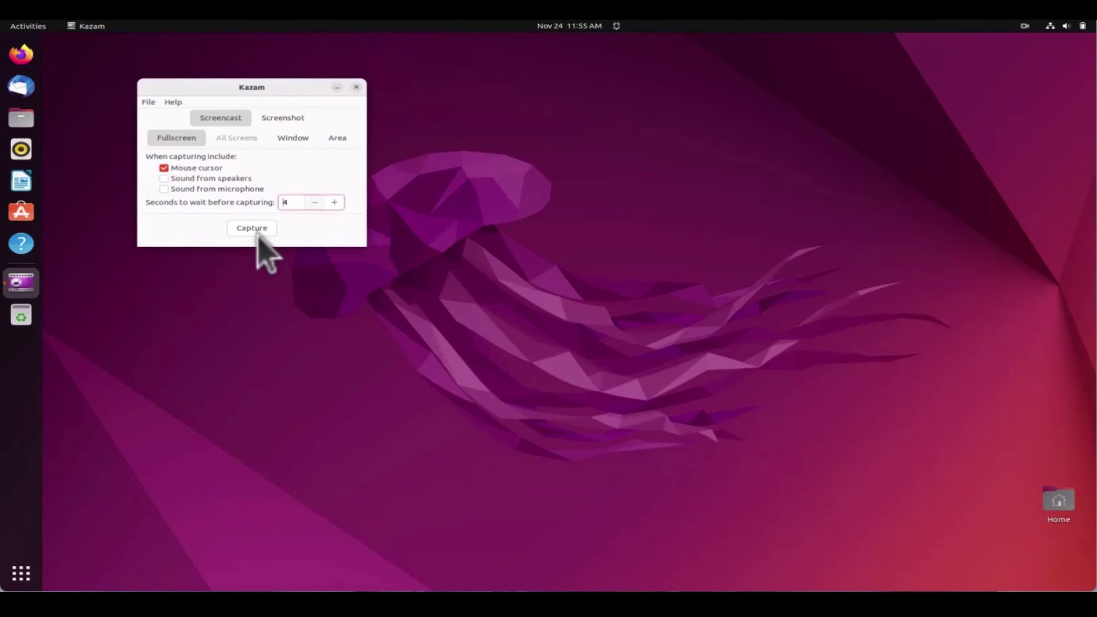
{"action": "left_click", "coordinate": [249, 228]}
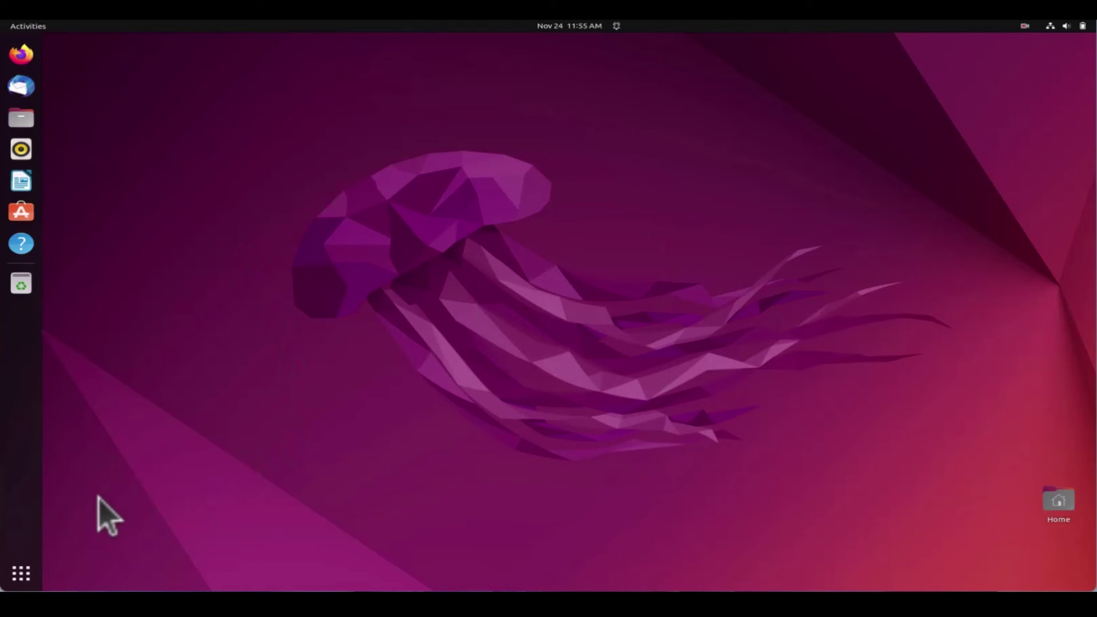
Launch Terminal and run ping google.com, stopping it with Ctrl+C
{"action": "left_click", "coordinate": [22, 575]}
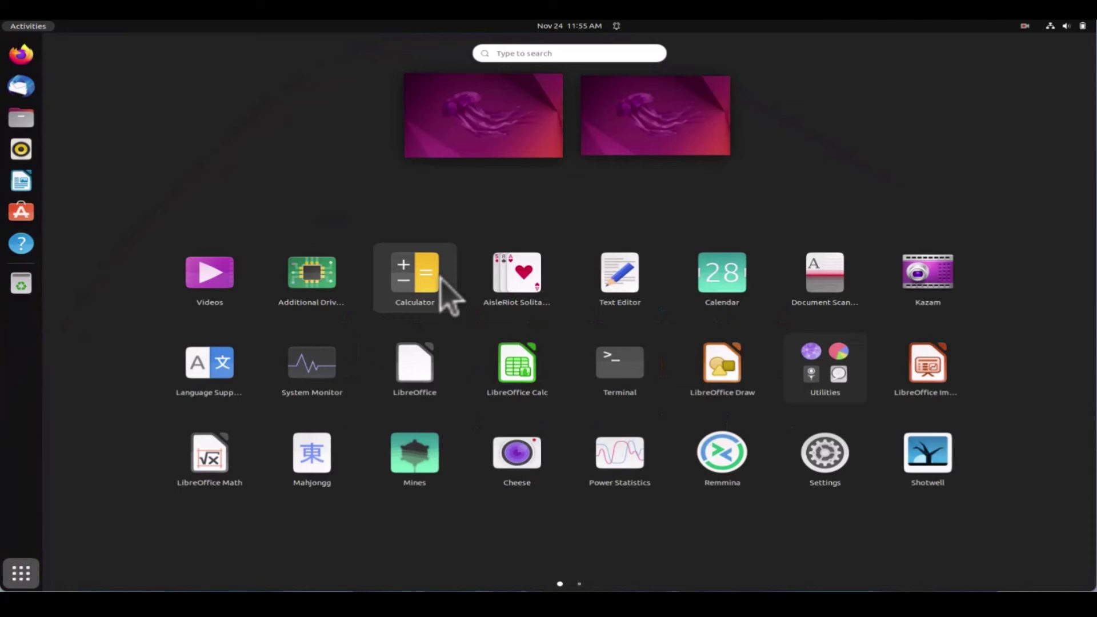
{"action": "type", "text": "terminal"}
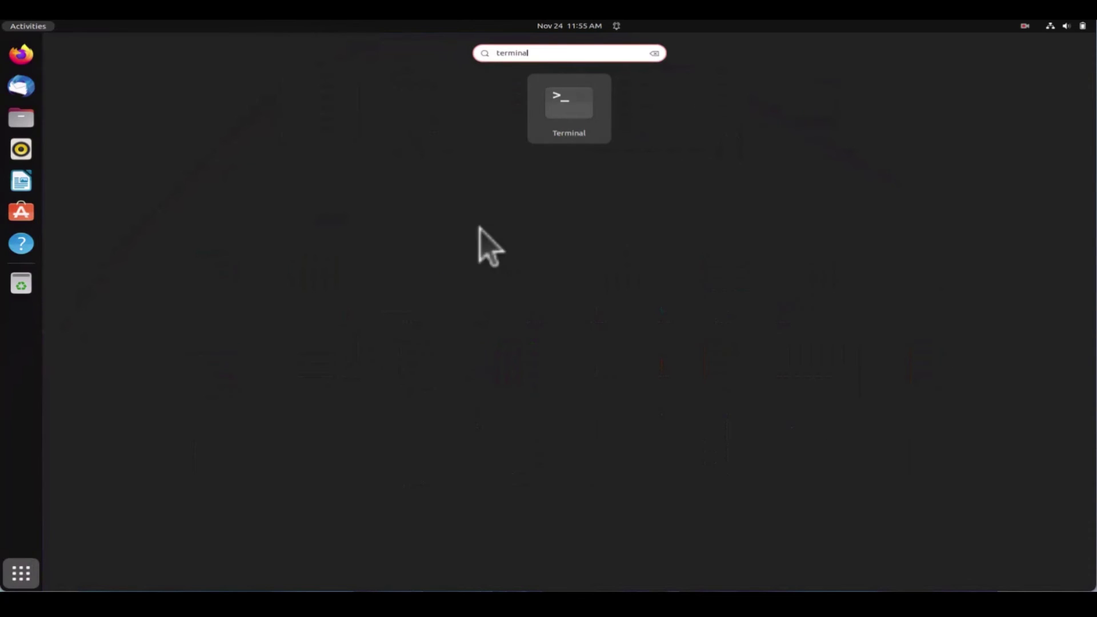
{"action": "left_click", "coordinate": [569, 109]}
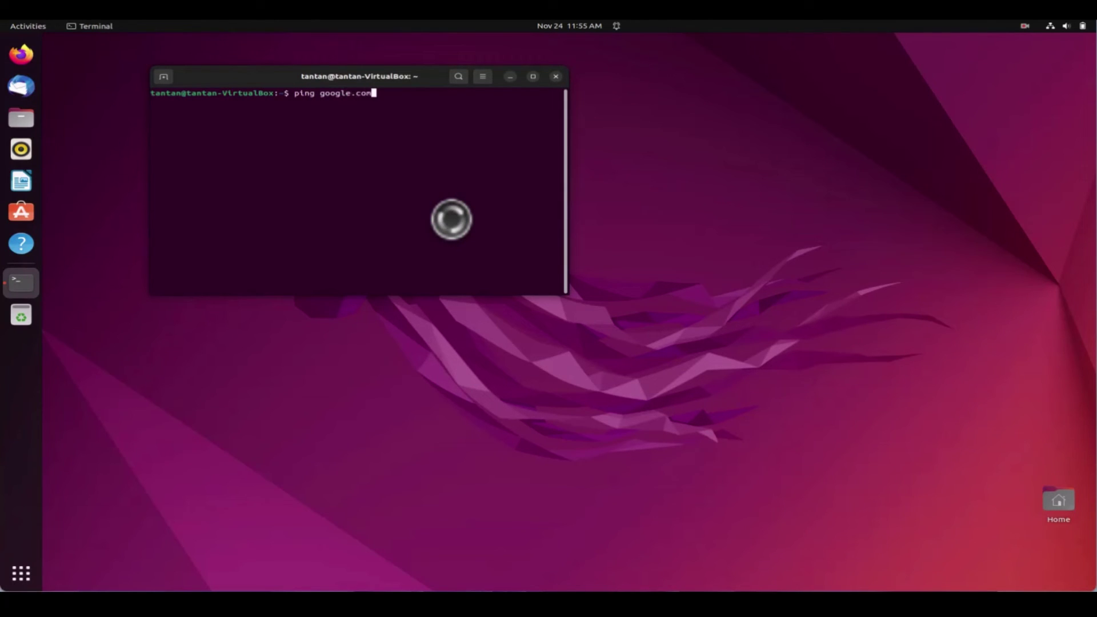
{"action": "key", "text": "Return"}
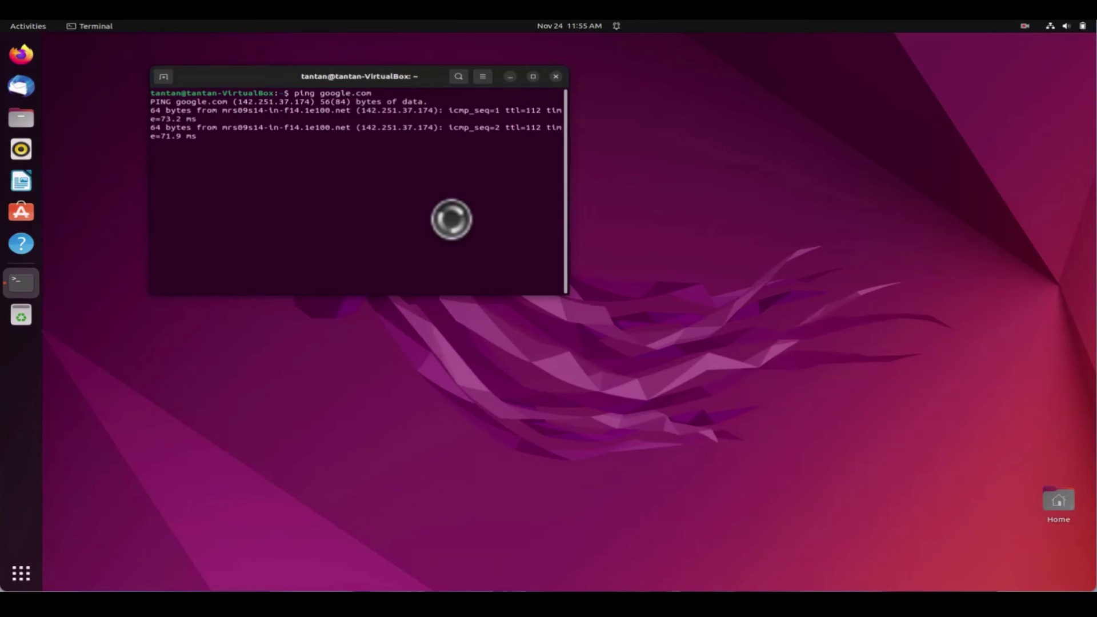
{"action": "key", "text": "ctrl+c"}
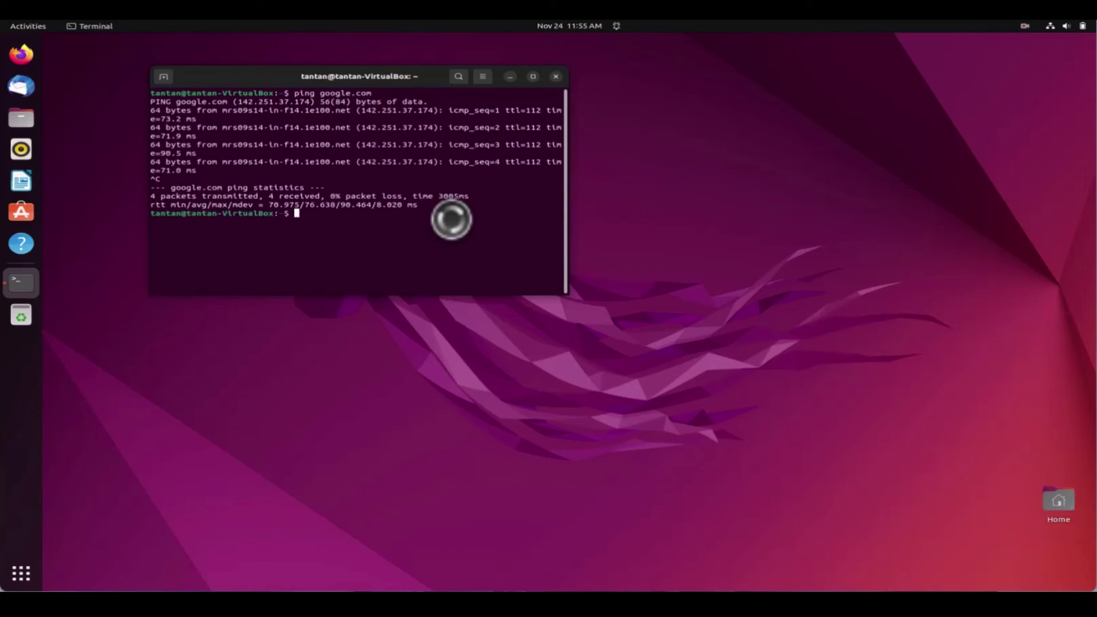
View the Installed list in Ubuntu Software, then close it
{"action": "left_click", "coordinate": [22, 212]}
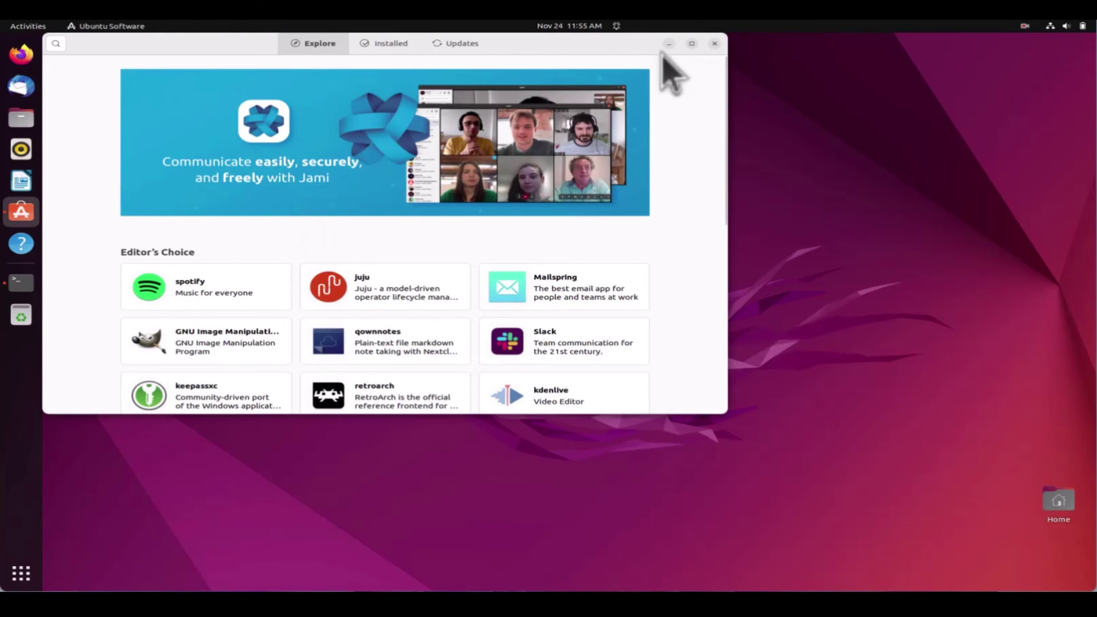
{"action": "left_click_drag", "start_coordinate": [613, 47], "coordinate": [805, 103]}
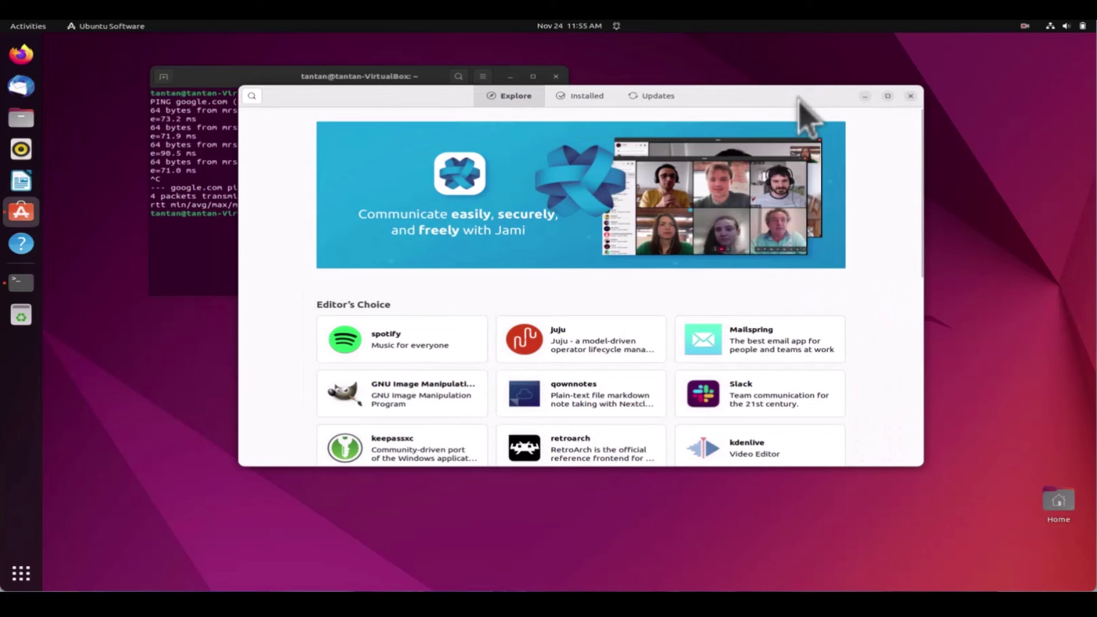
{"action": "left_click", "coordinate": [587, 96]}
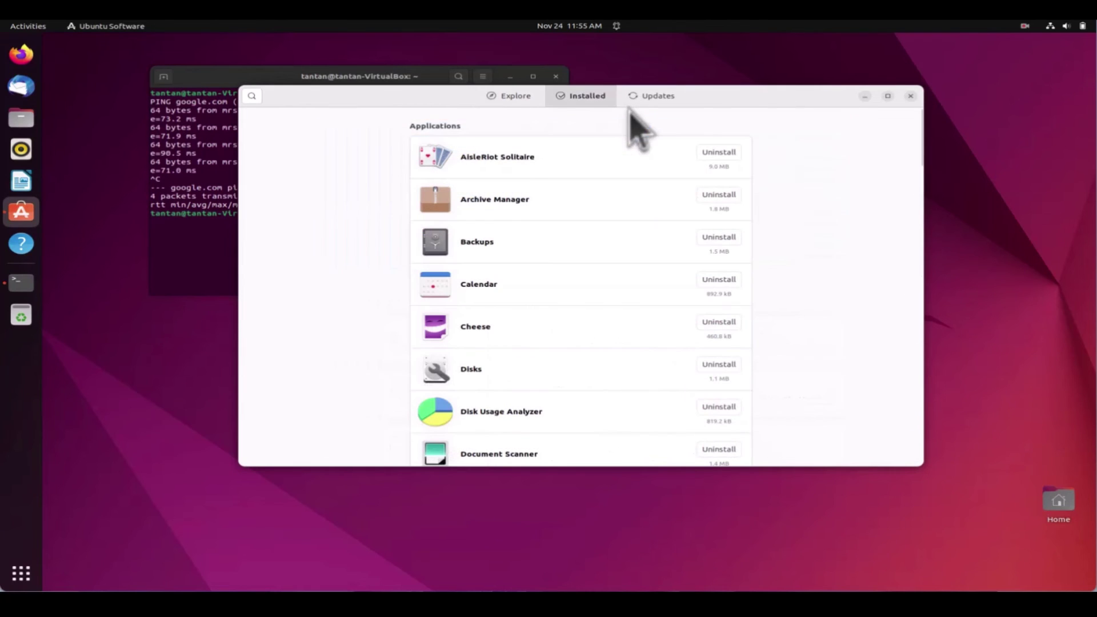
{"action": "left_click", "coordinate": [910, 95]}
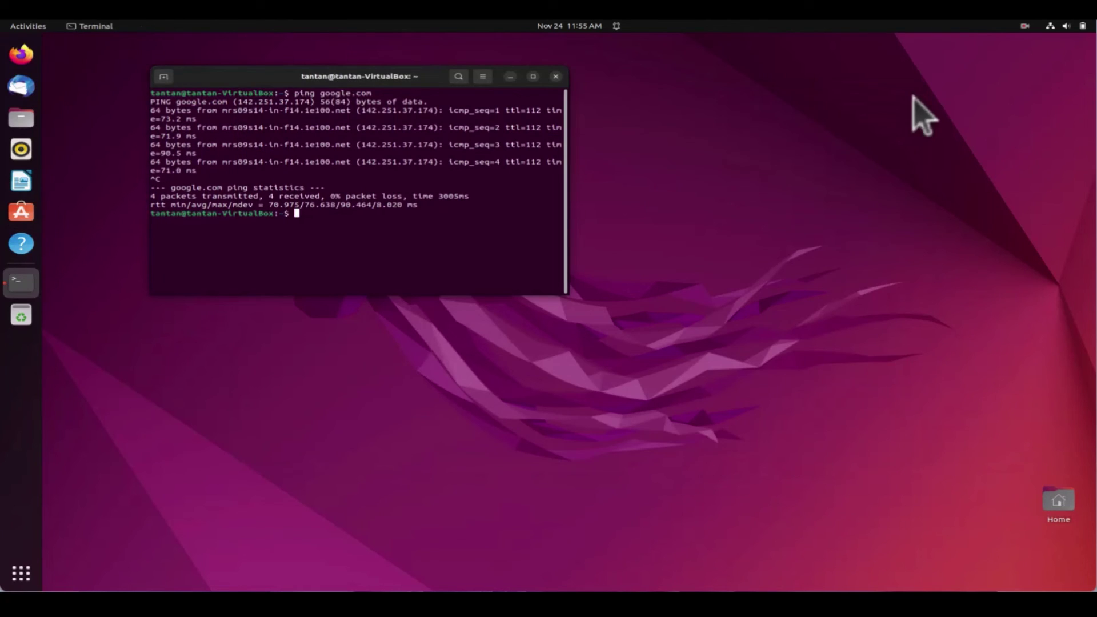
{"action": "left_click", "coordinate": [1025, 25]}
Finish the recording, choose Save for later, and save it as test2.mp4 in Videos
{"action": "left_click", "coordinate": [1013, 81]}
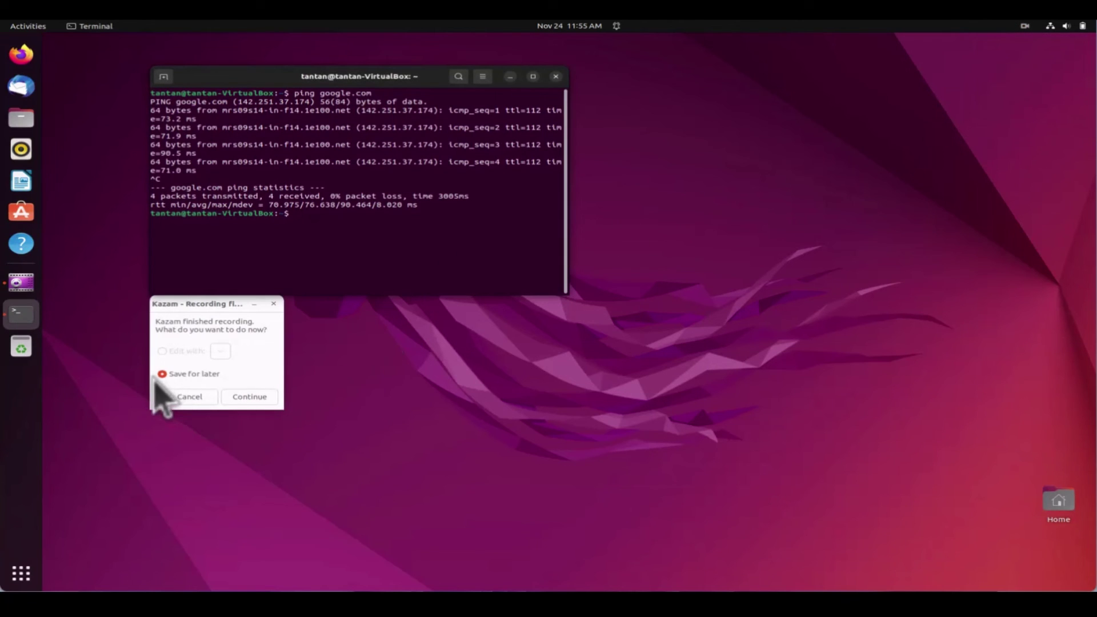
{"action": "left_click", "coordinate": [251, 397]}
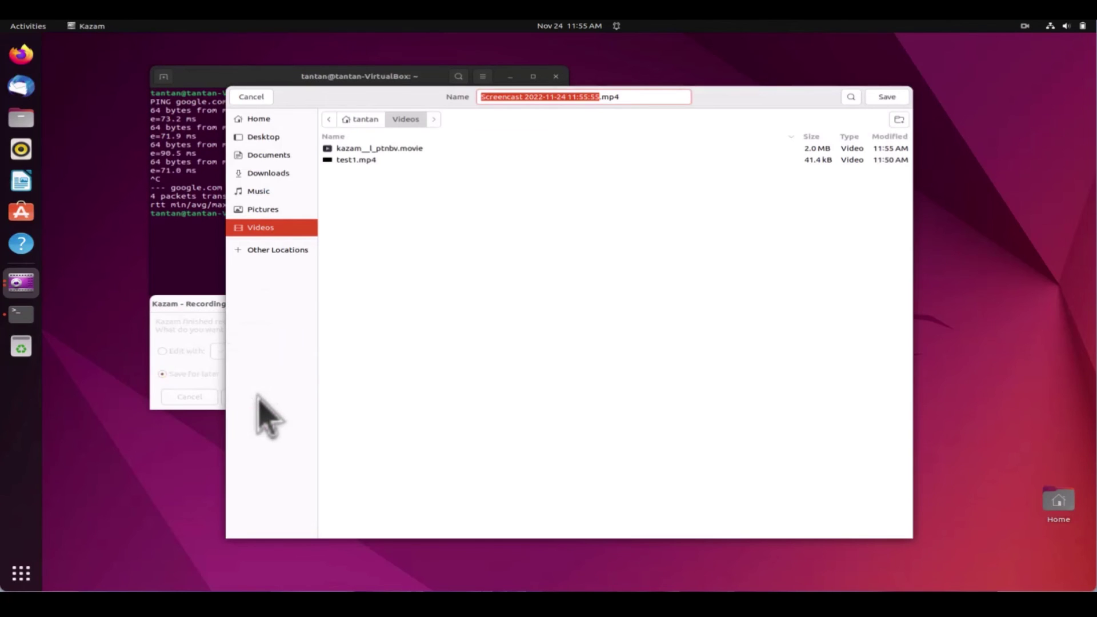
{"action": "type", "text": "test"}
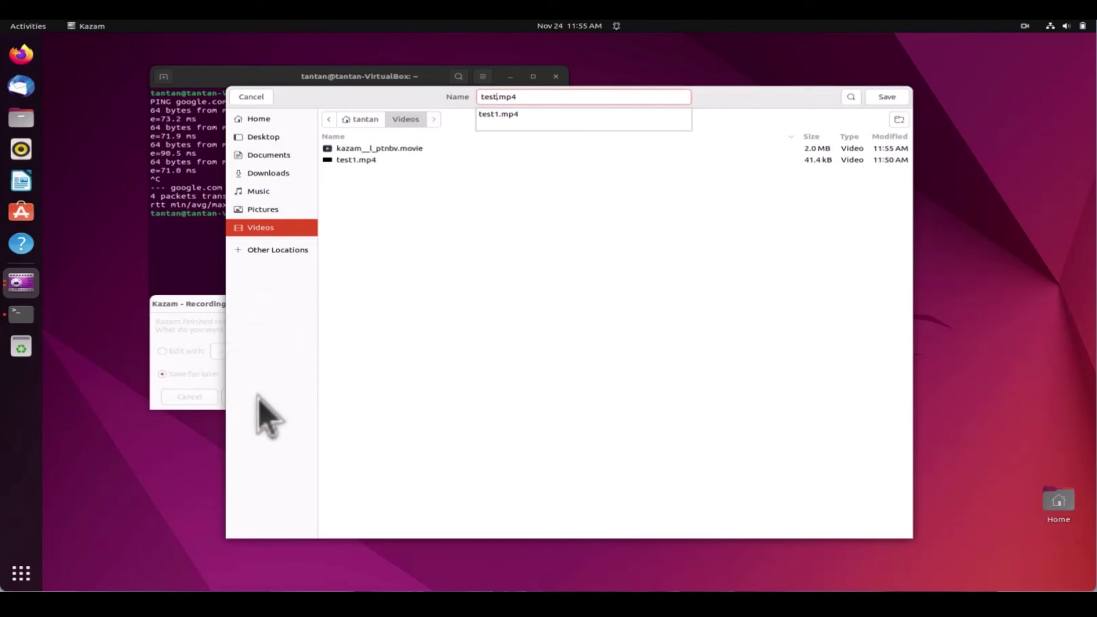
{"action": "type", "text": "2"}
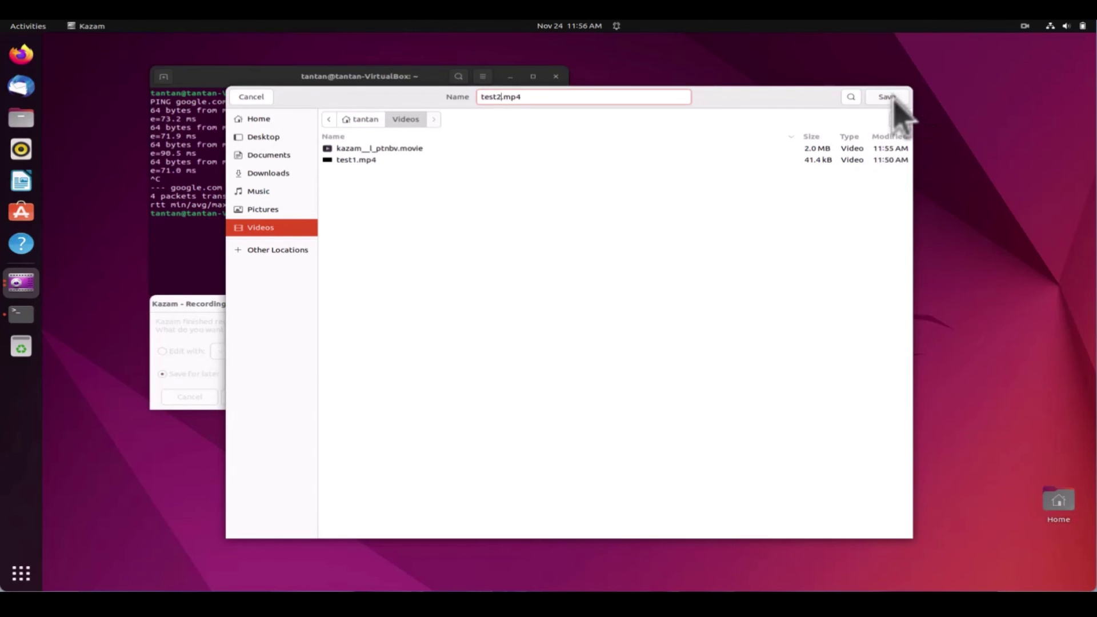
{"action": "left_click", "coordinate": [890, 98]}
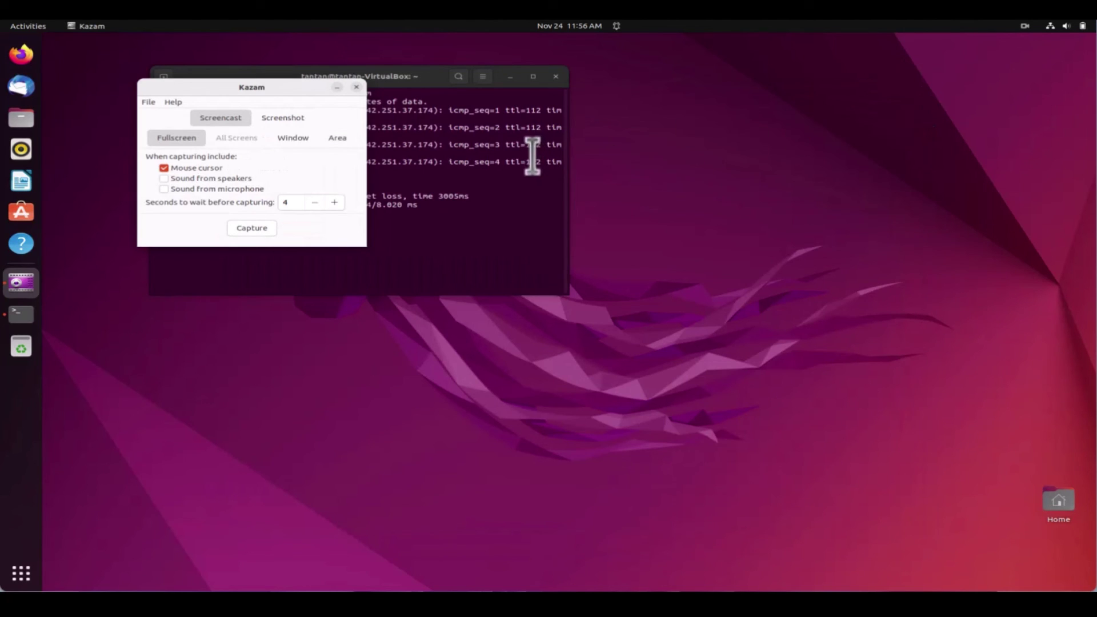
In Files, open test2.mp4 from the Videos folder with VLC media player
{"action": "left_click", "coordinate": [22, 120]}
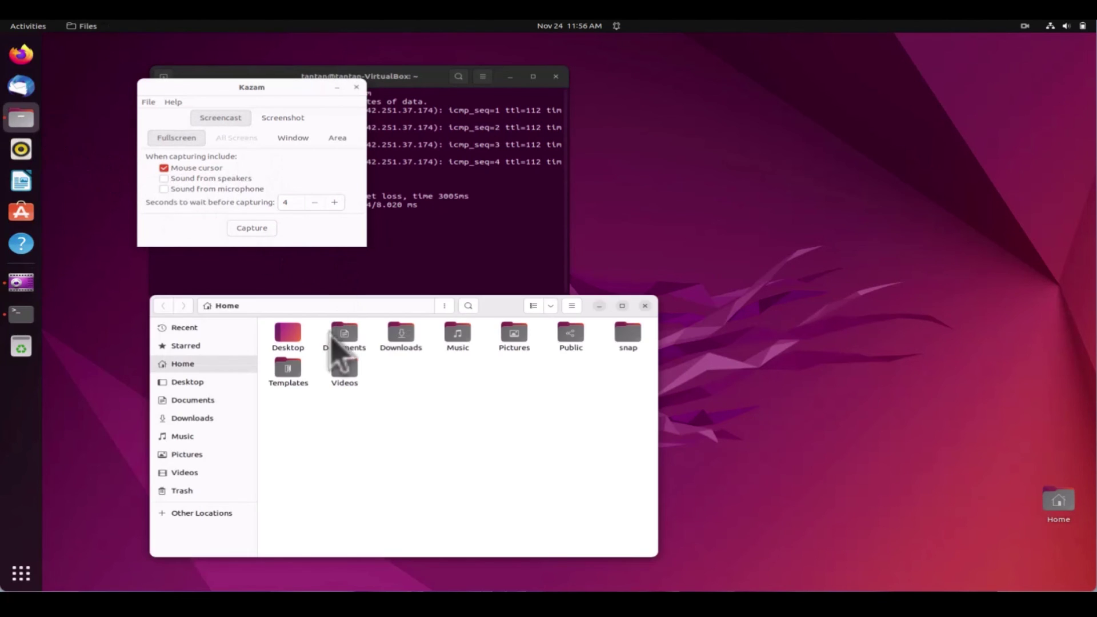
{"action": "left_click", "coordinate": [344, 374]}
{"action": "double_click", "coordinate": [345, 375]}
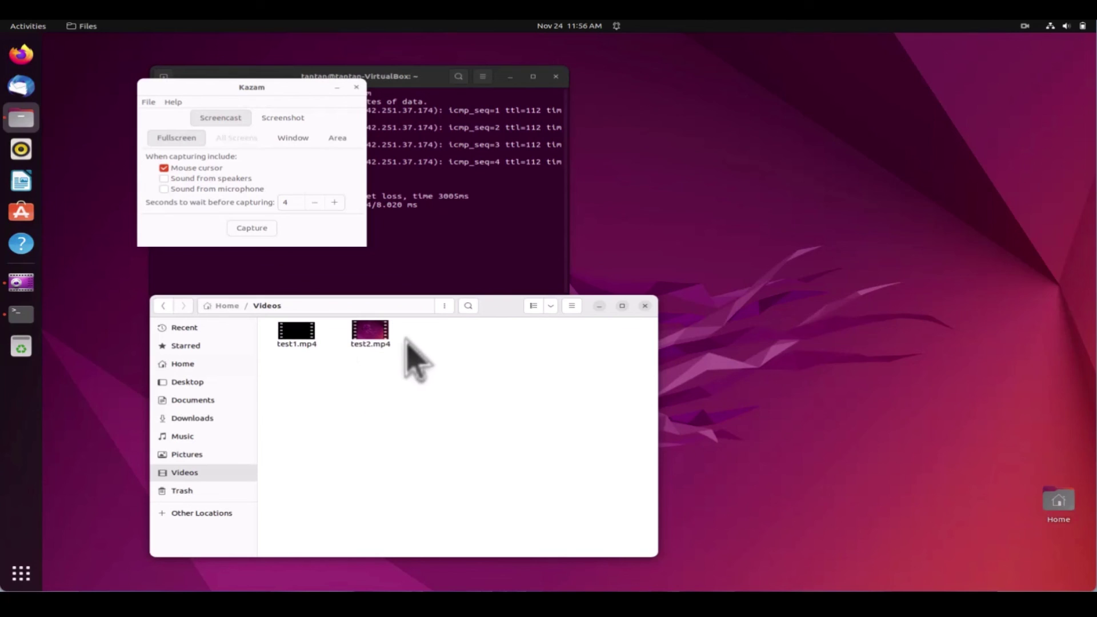
{"action": "right_click", "coordinate": [368, 339]}
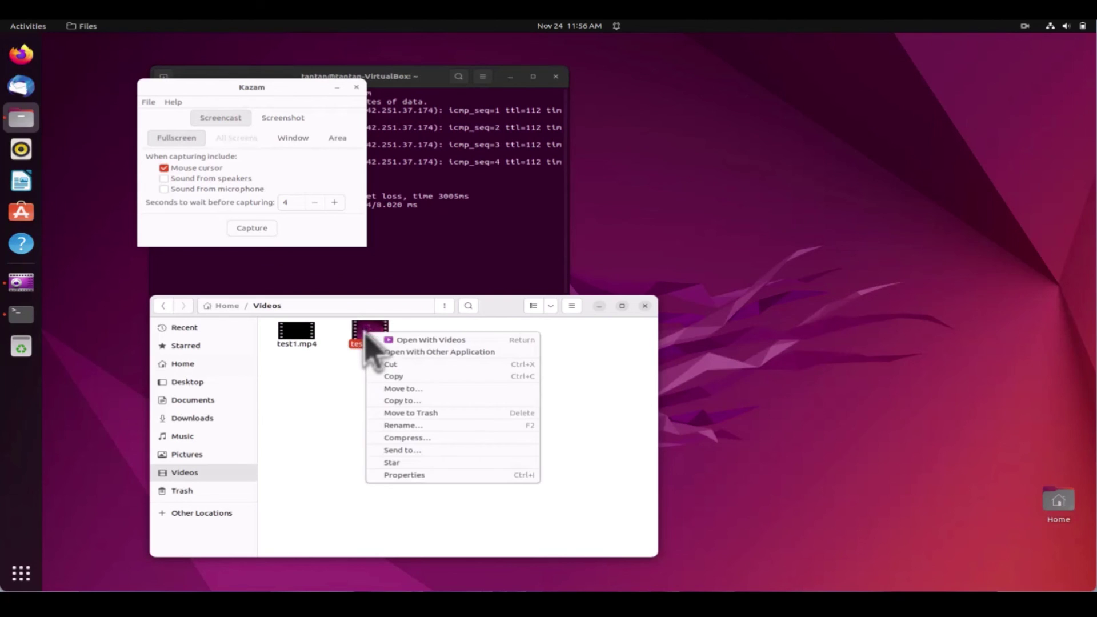
{"action": "left_click", "coordinate": [484, 353]}
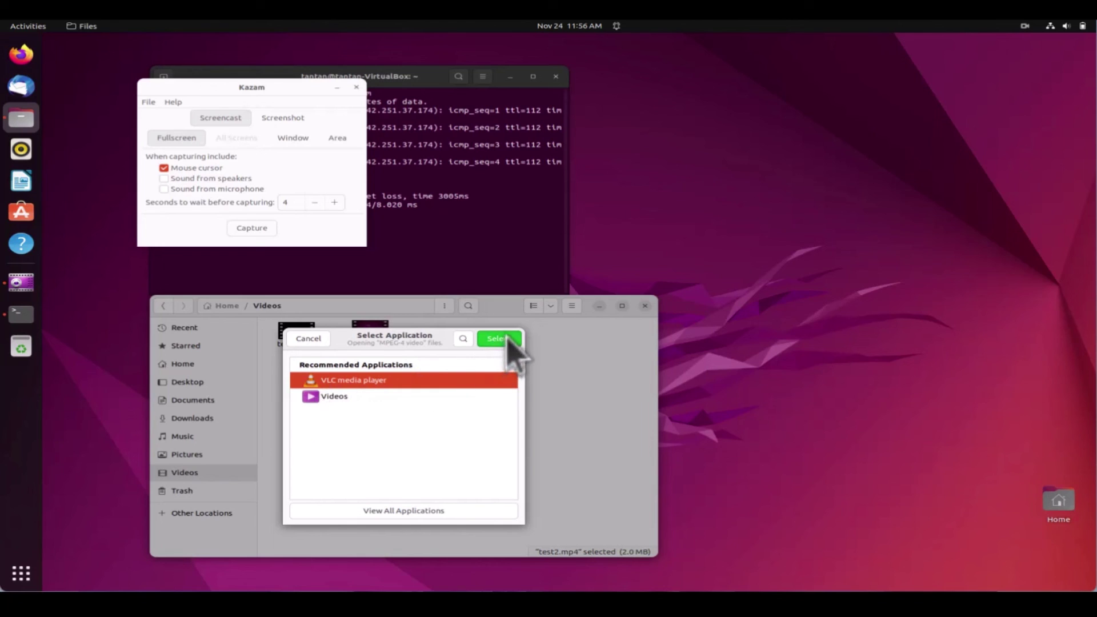
{"action": "left_click", "coordinate": [499, 339]}
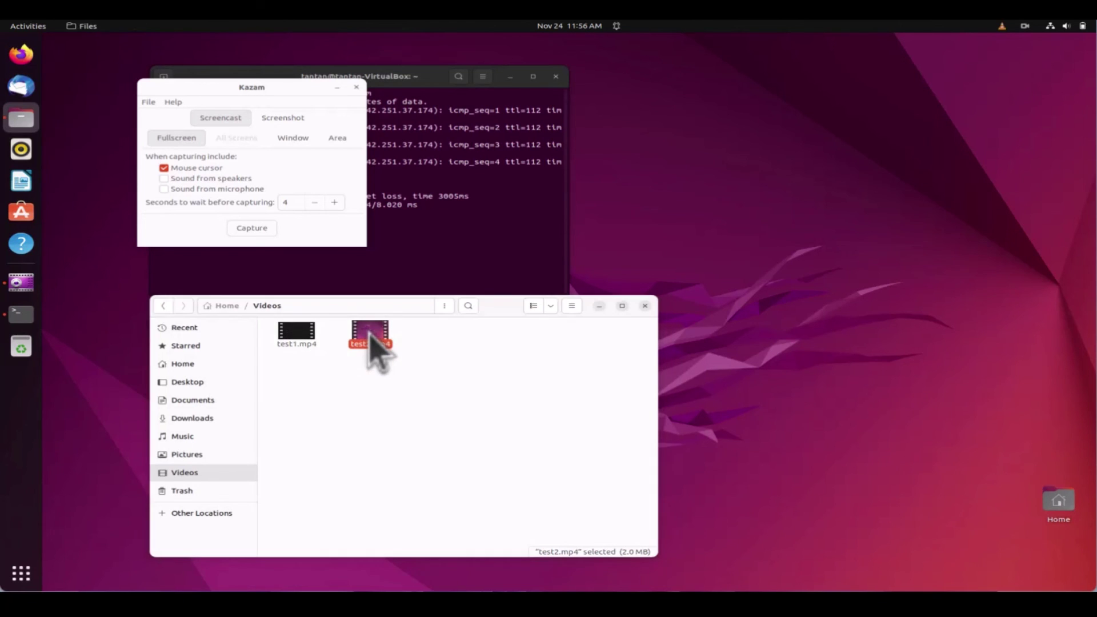